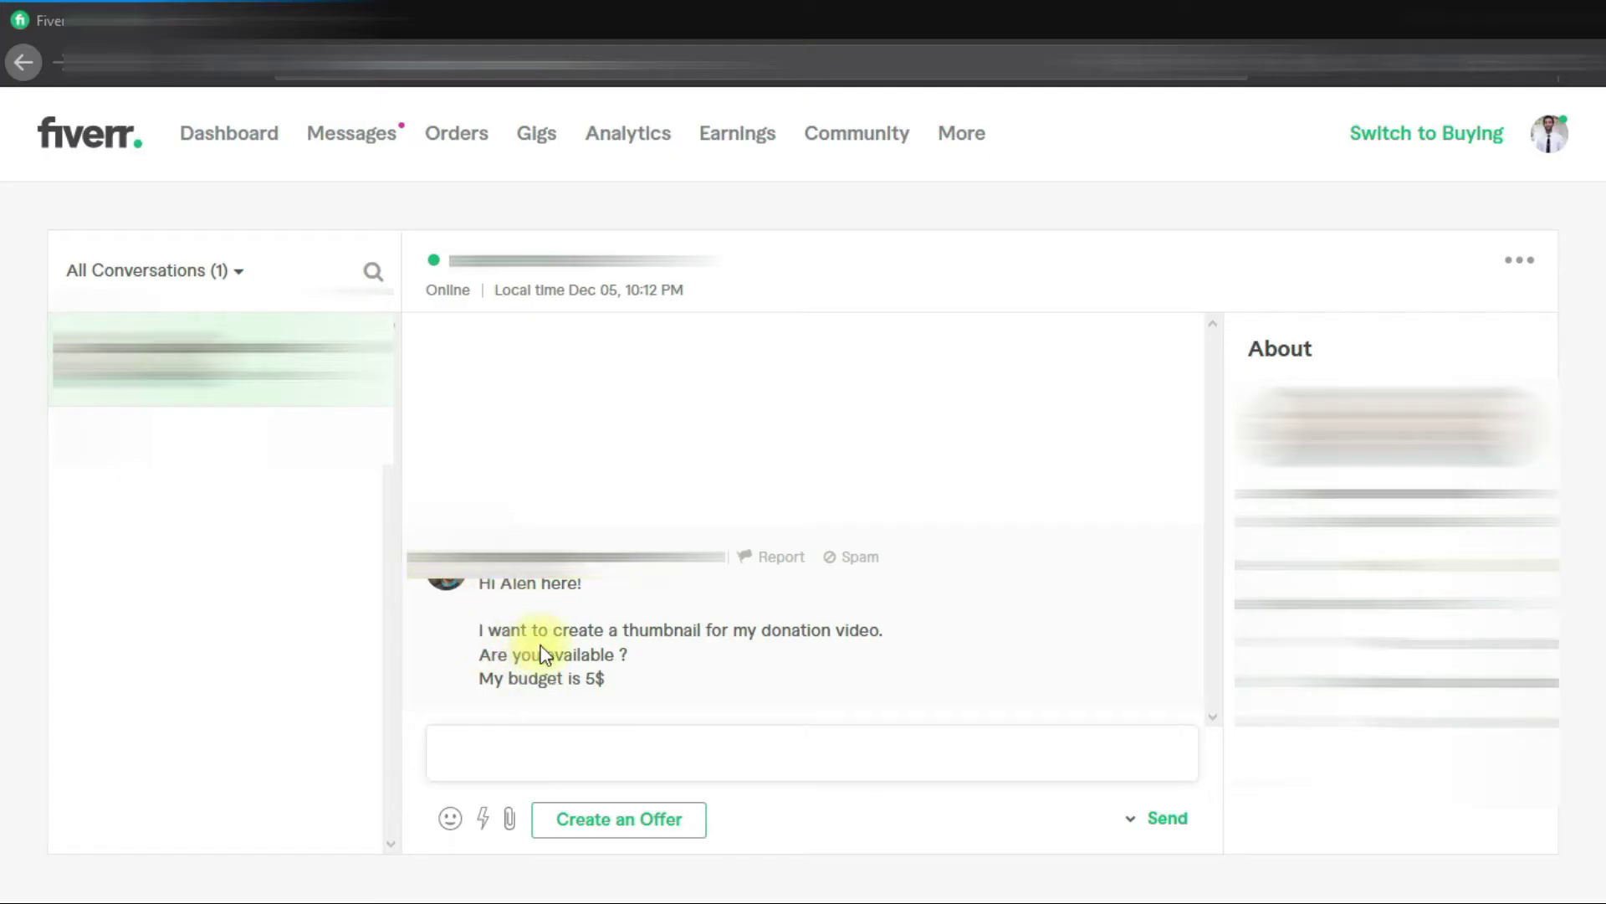
Reply to the client 'Yes i can create your thumbnail in 5$'
left_click(608, 746)
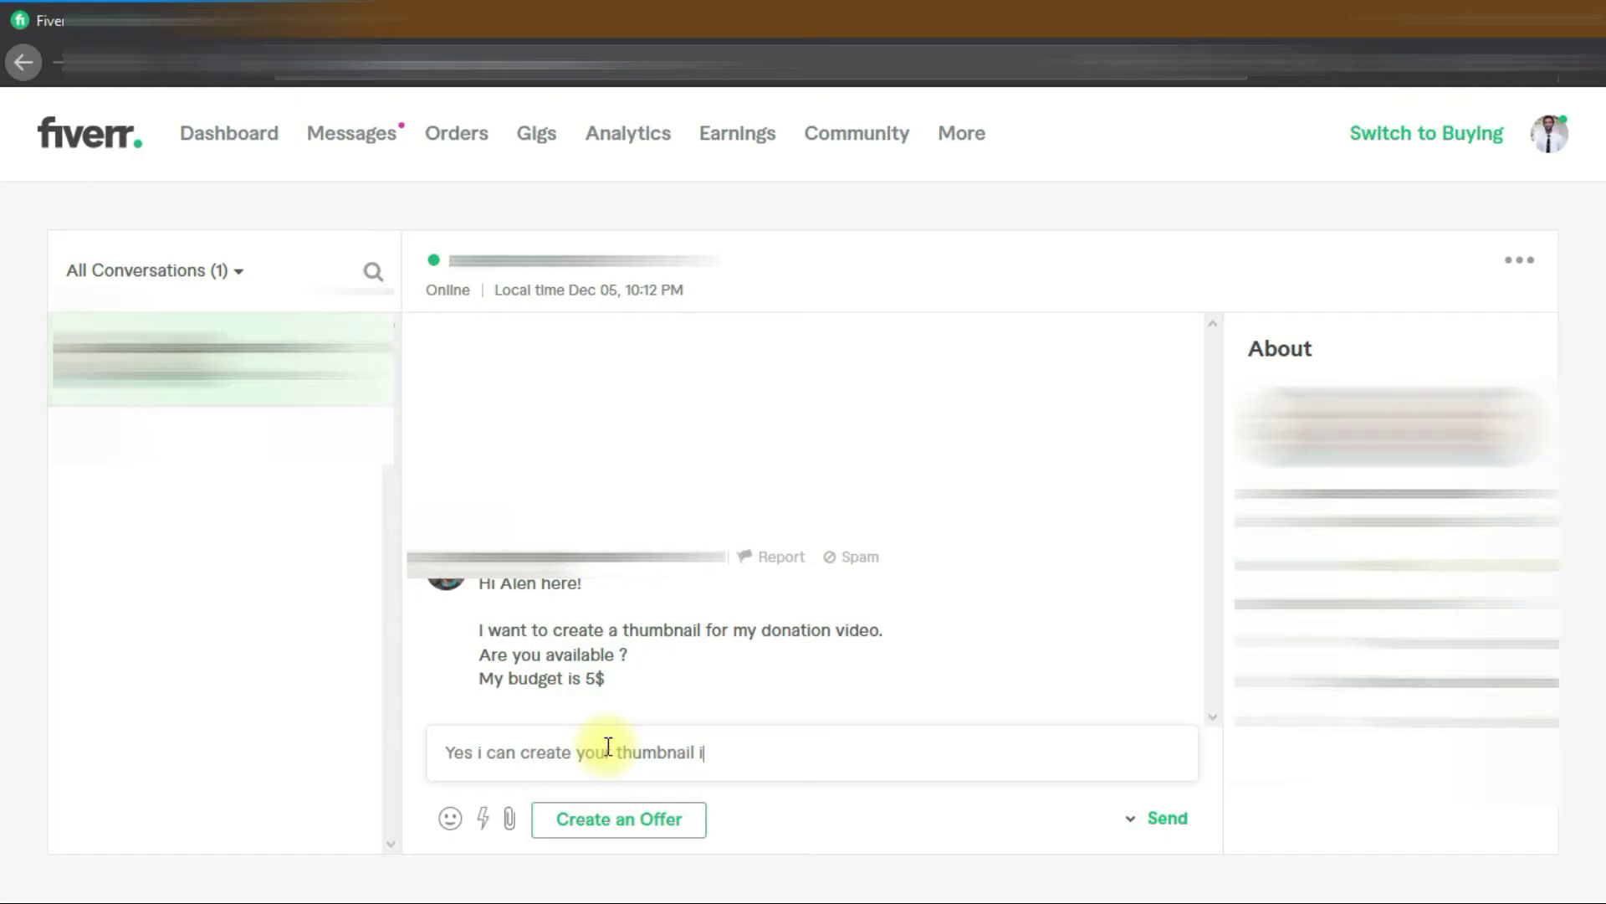
key("BackSpace")
type("n 5$")
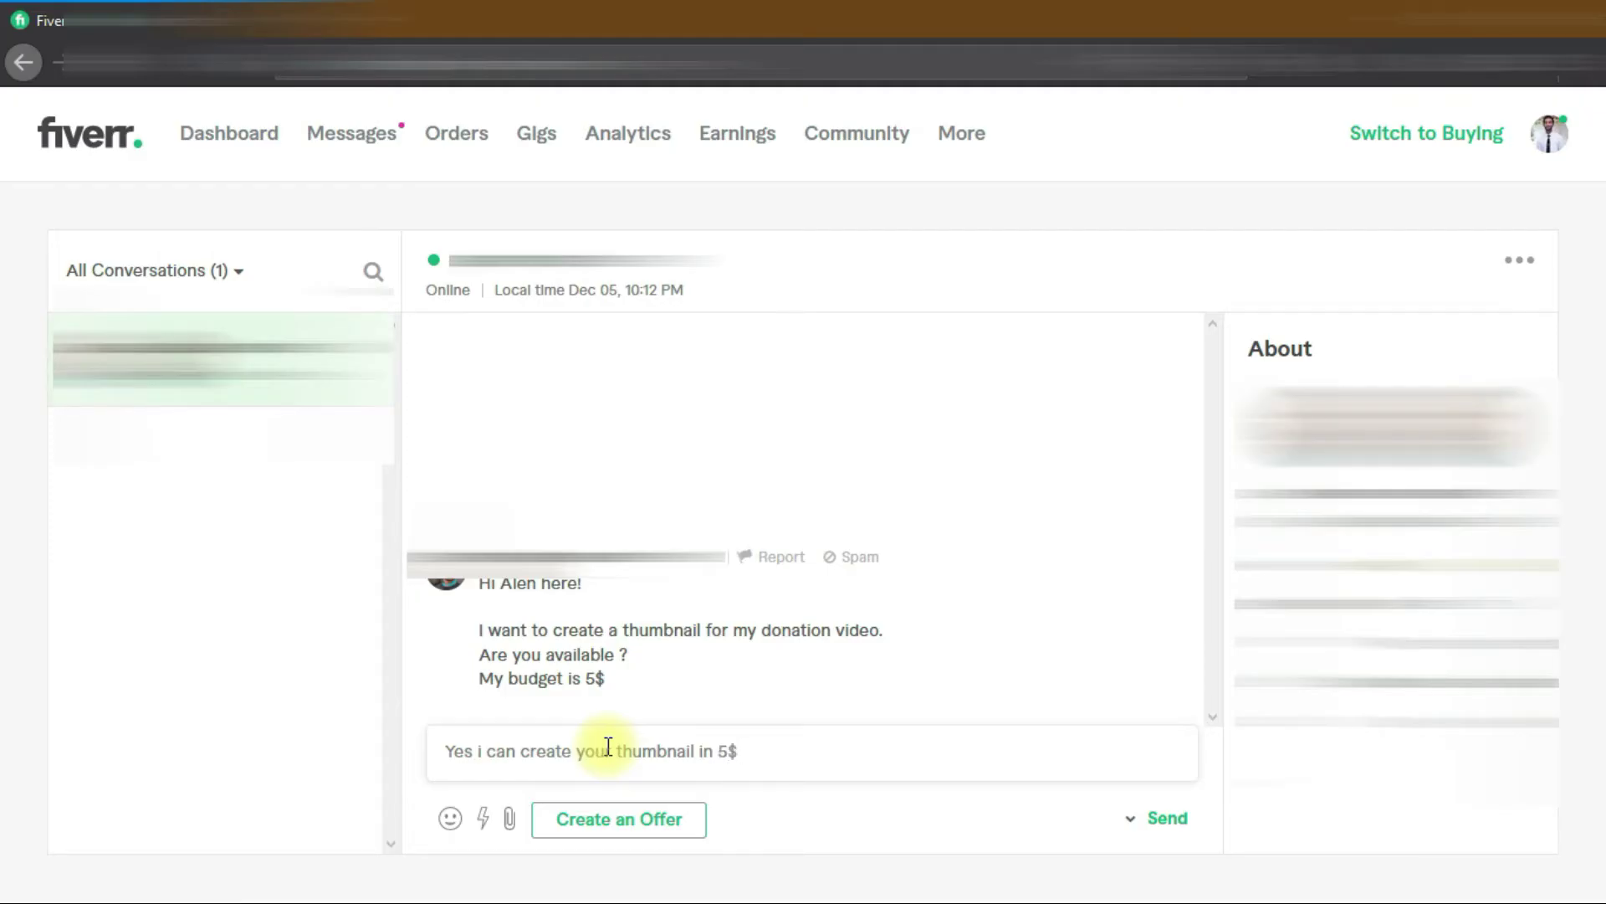
left_click(1170, 819)
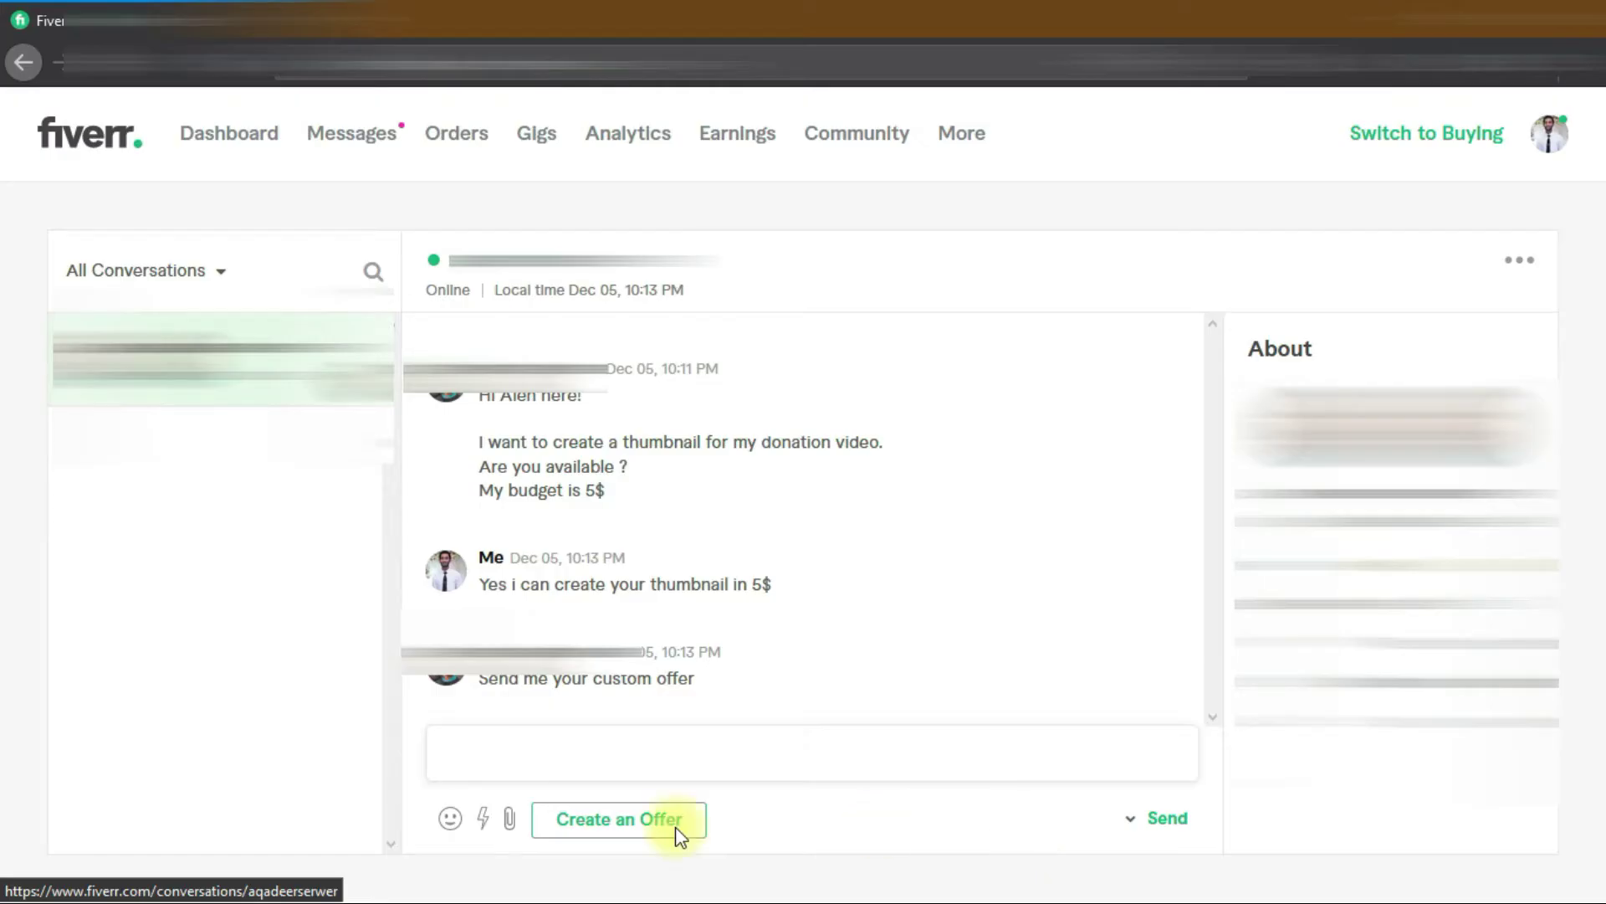
Start a custom offer on the thumbnail gig, described as 'Thumbnail for donation video'
left_click(579, 830)
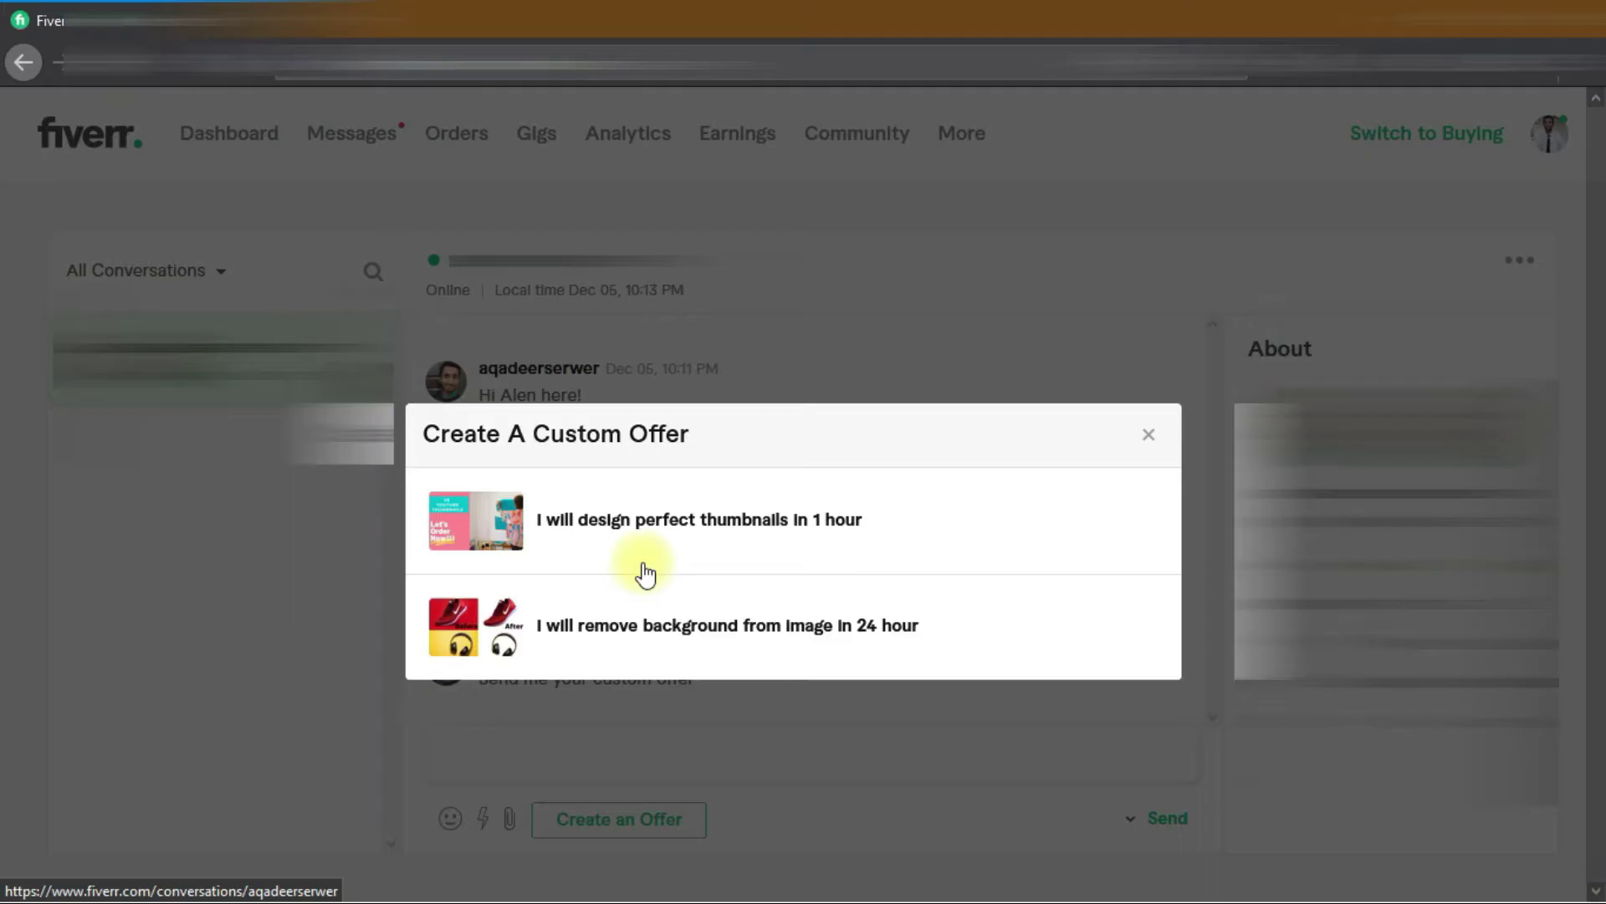
left_click(656, 530)
left_click(707, 333)
type("V")
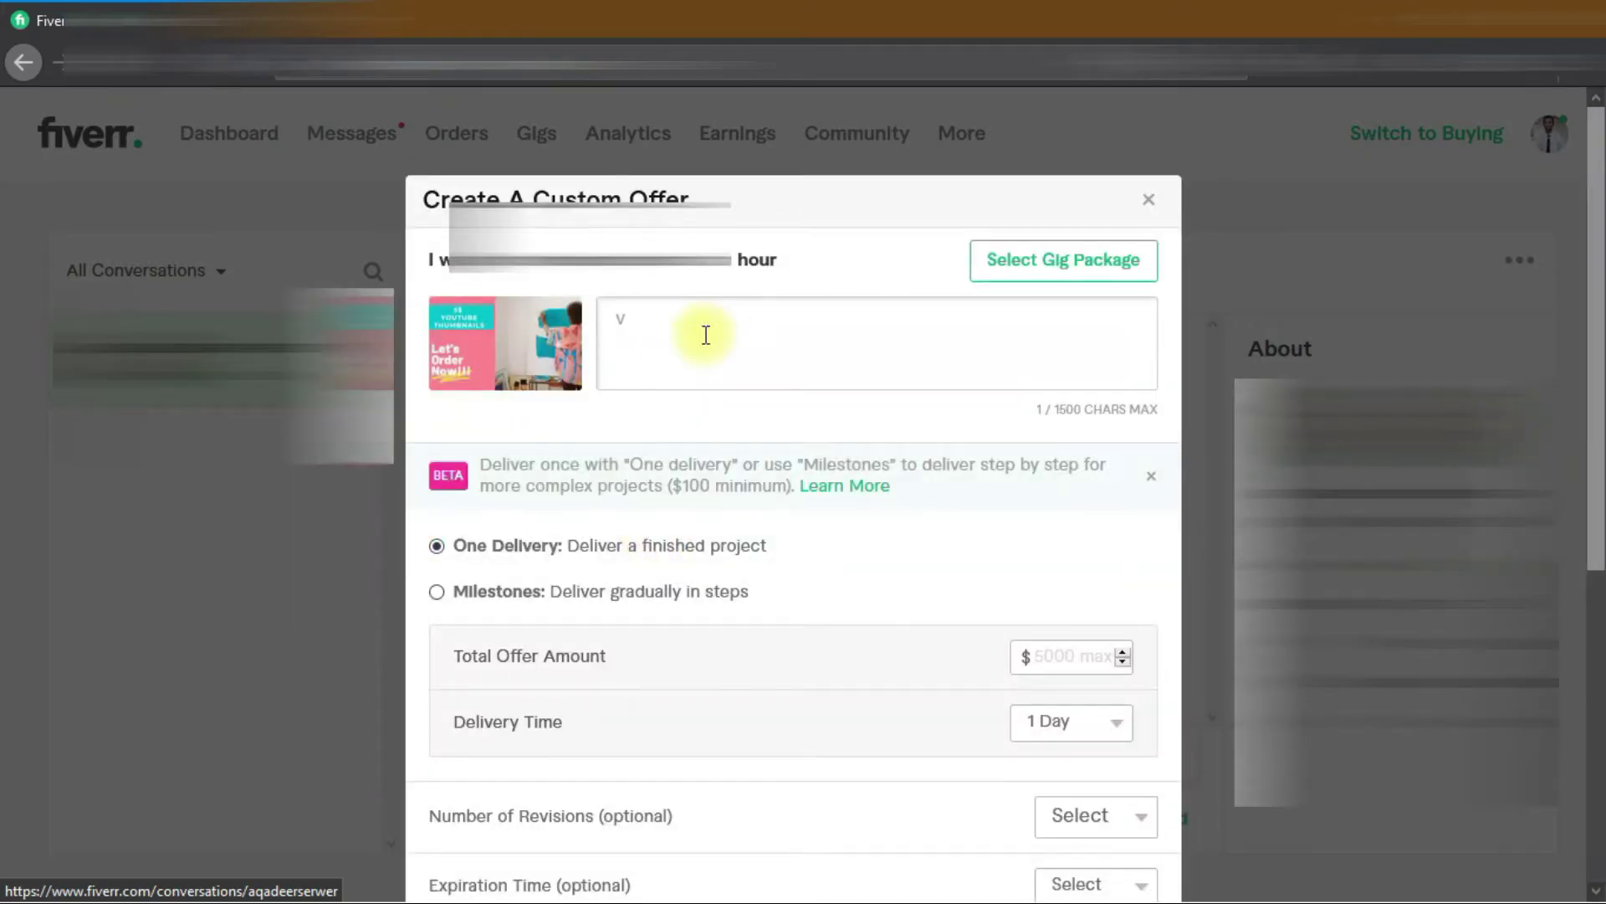
key("BackSpace")
type("Thumbnail for video")
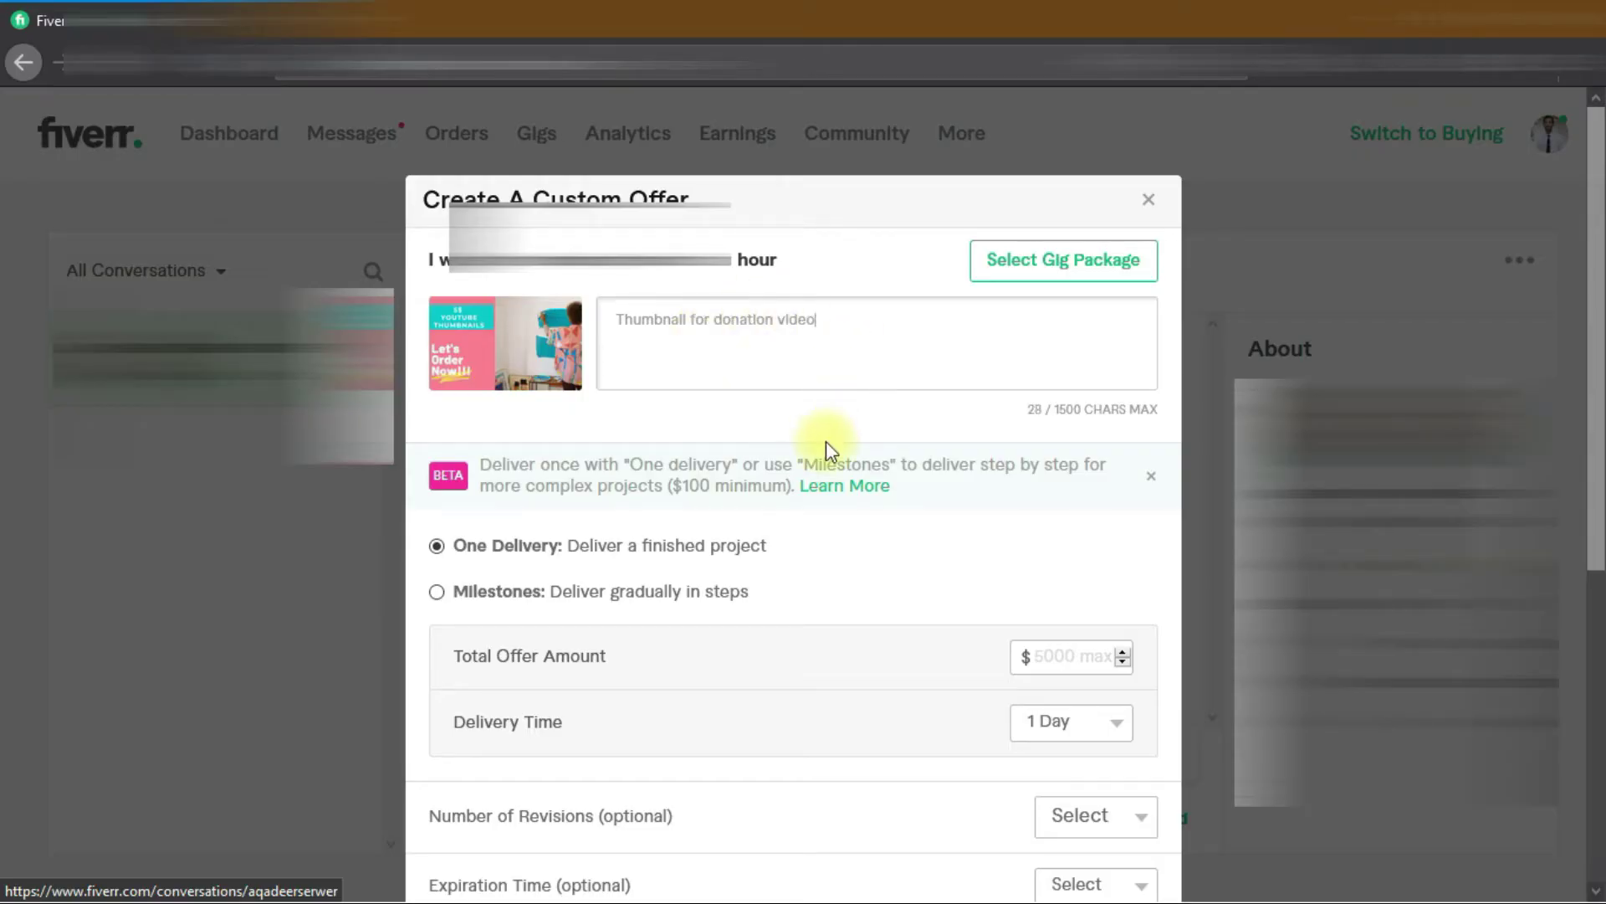
Set the offer amount to $5 with 2 revisions and submit the offer
scroll(825, 441, "down", 1)
scroll(578, 460, "down", 2)
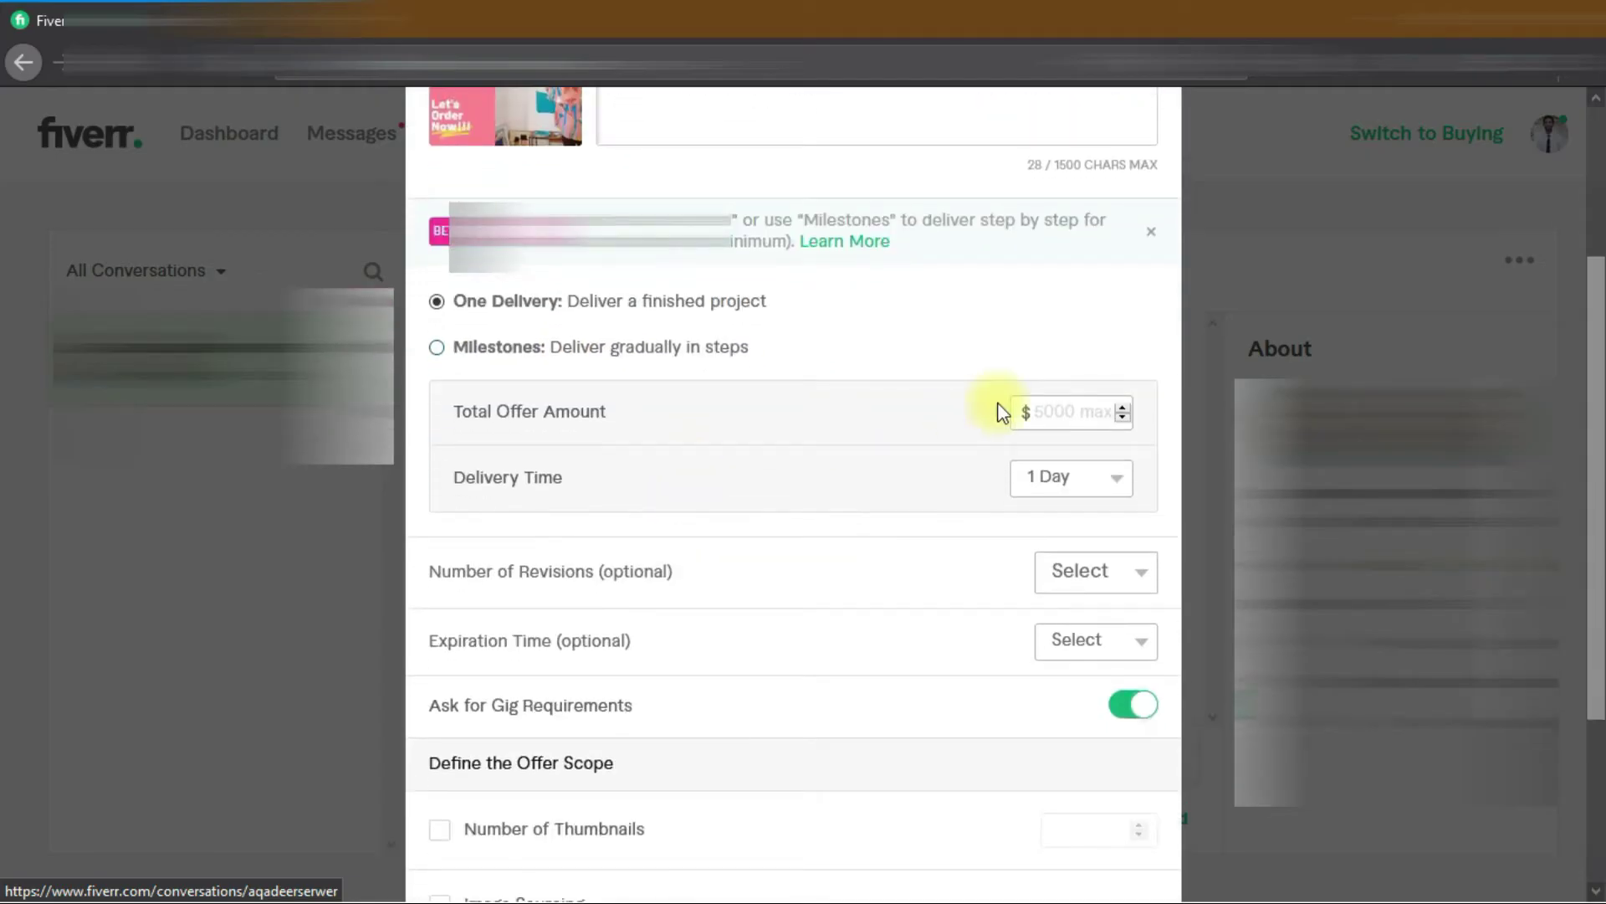
left_click(1052, 413)
type("5")
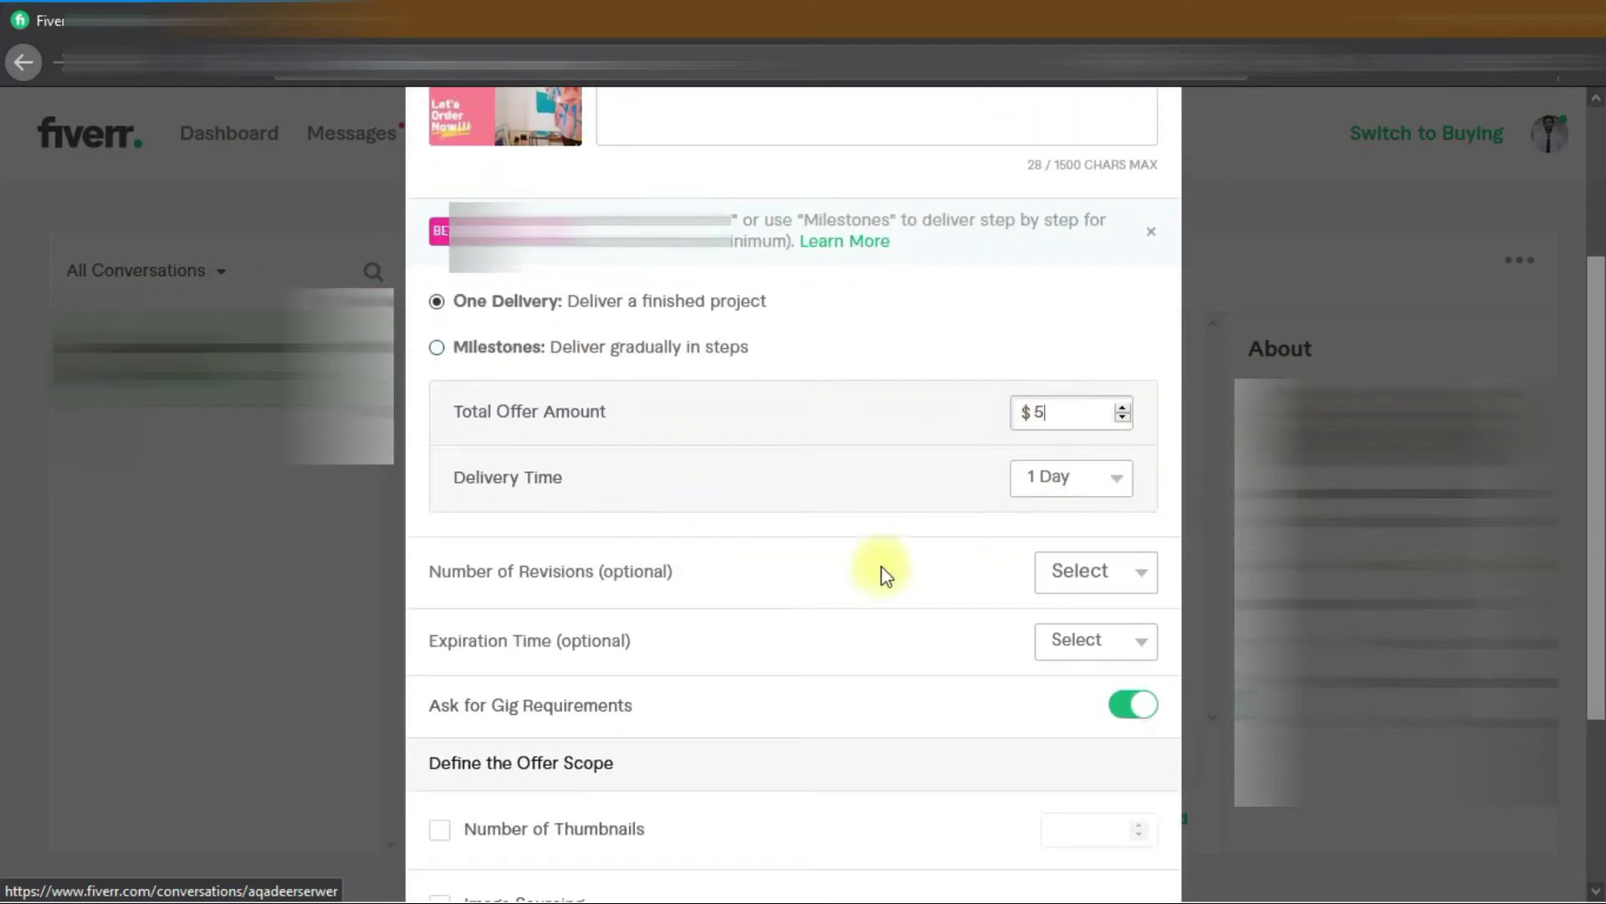
scroll(871, 577, "down", 2)
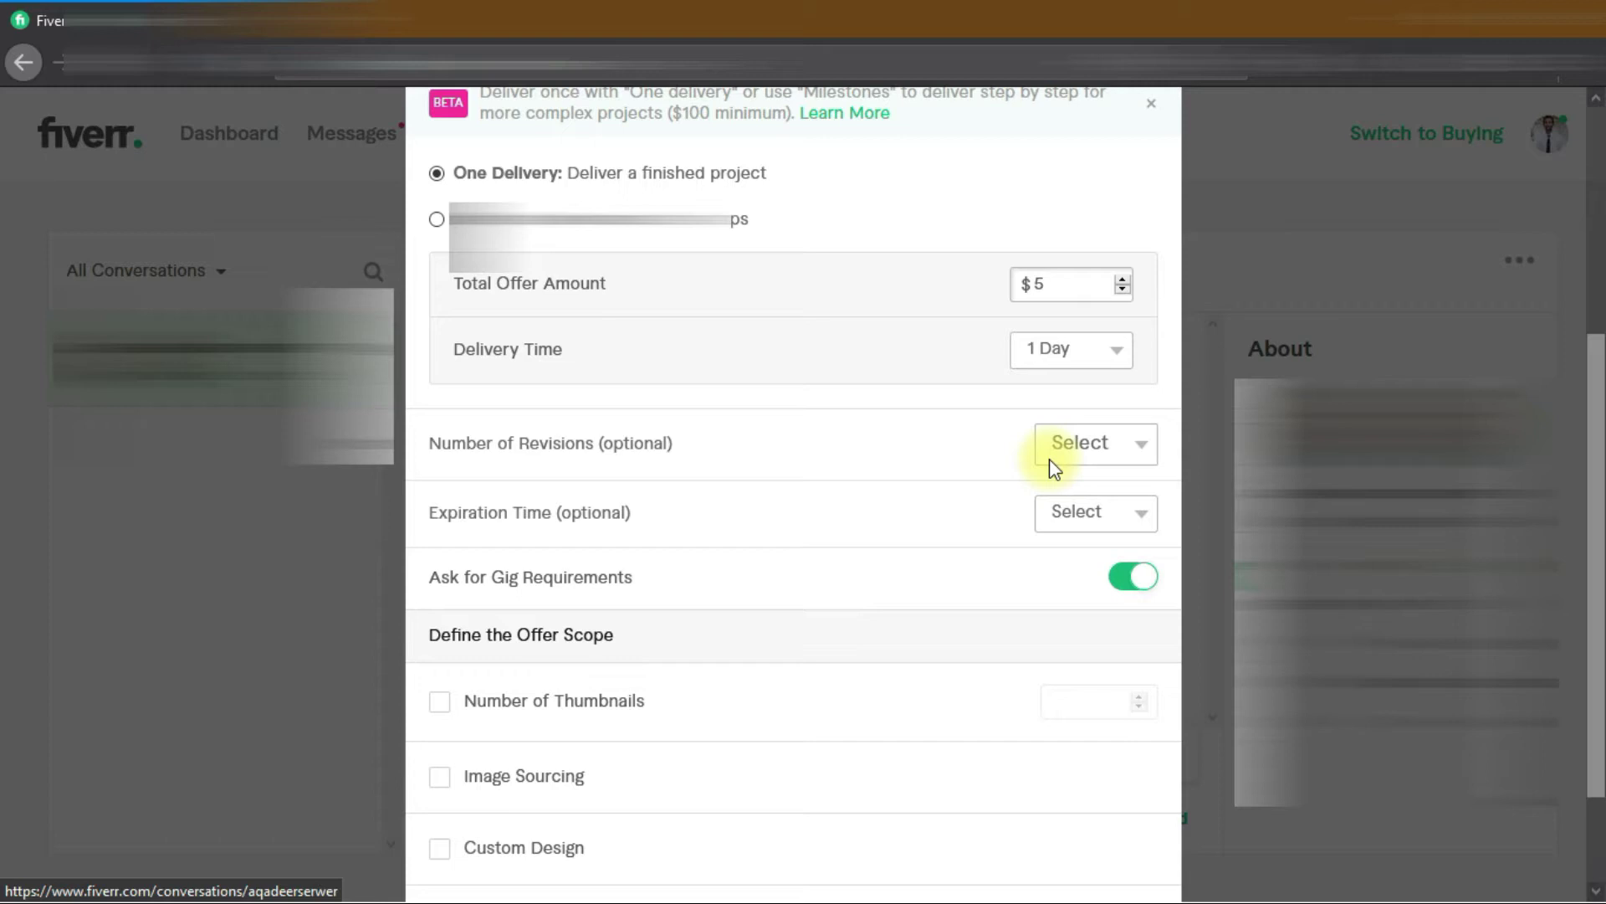
left_click(1051, 459)
left_click(1068, 546)
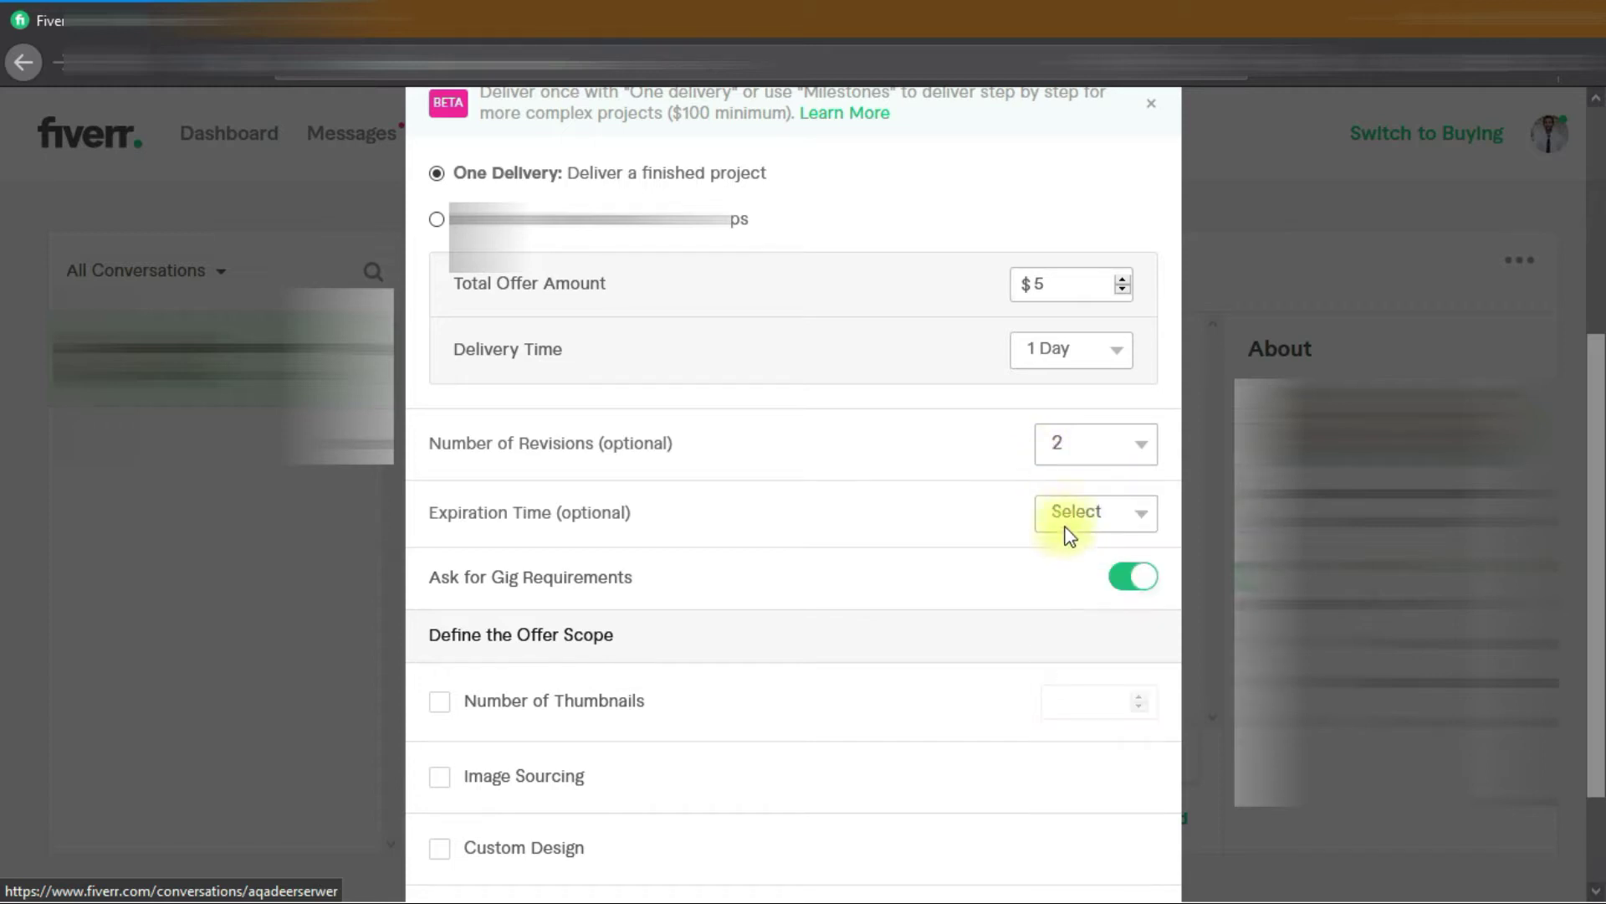
scroll(806, 552, "down", 2)
left_click(1119, 314)
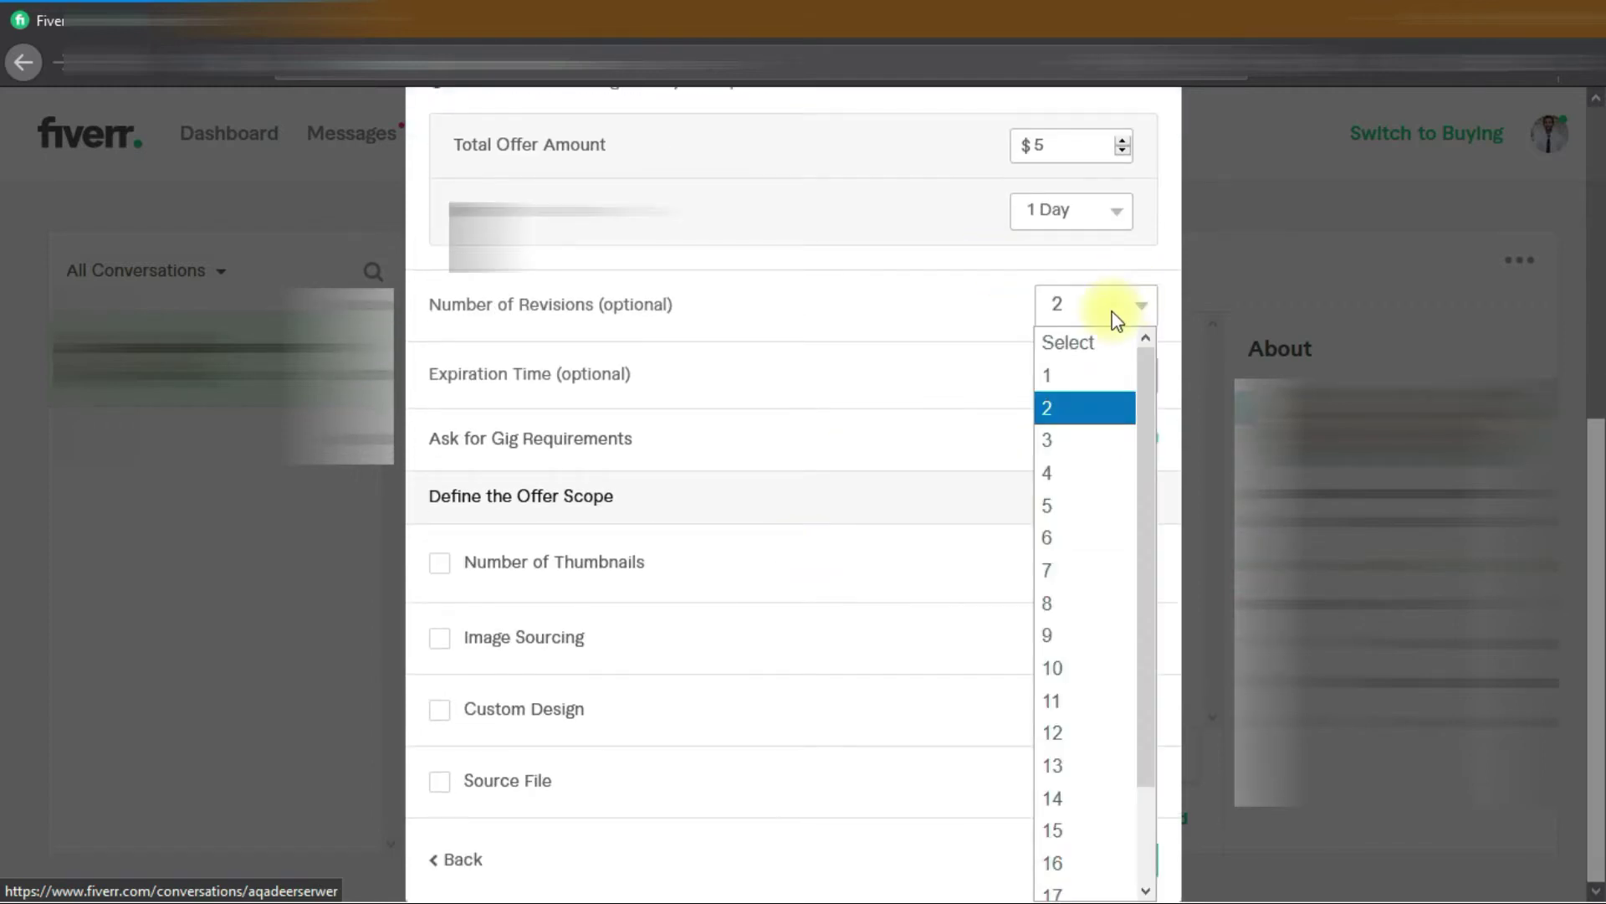
left_click(1118, 315)
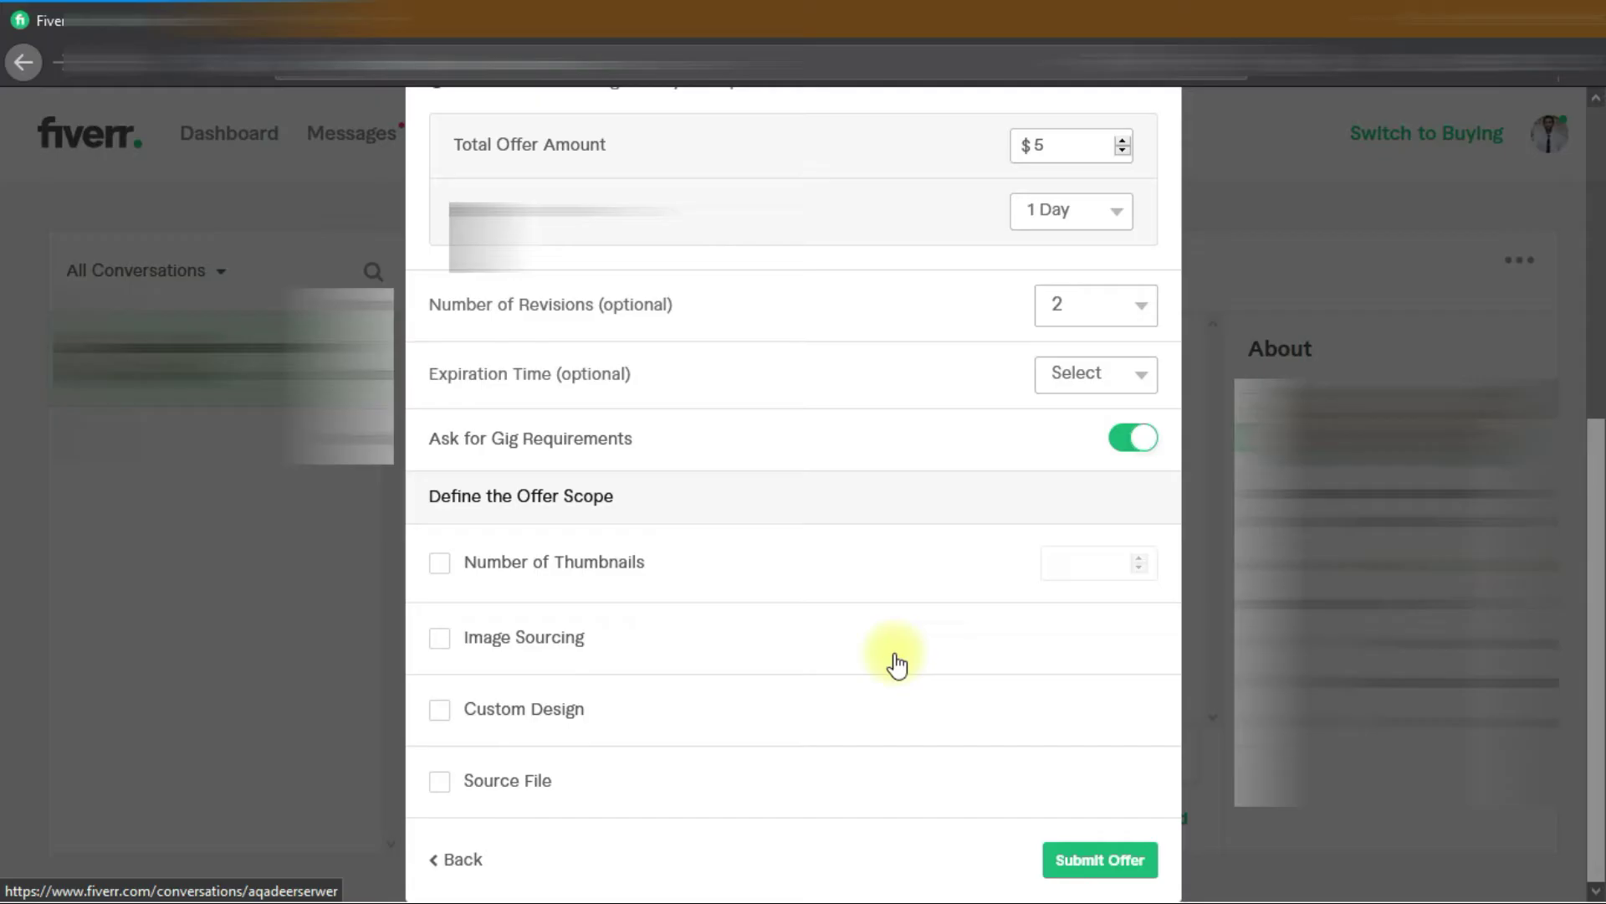
left_click(1103, 860)
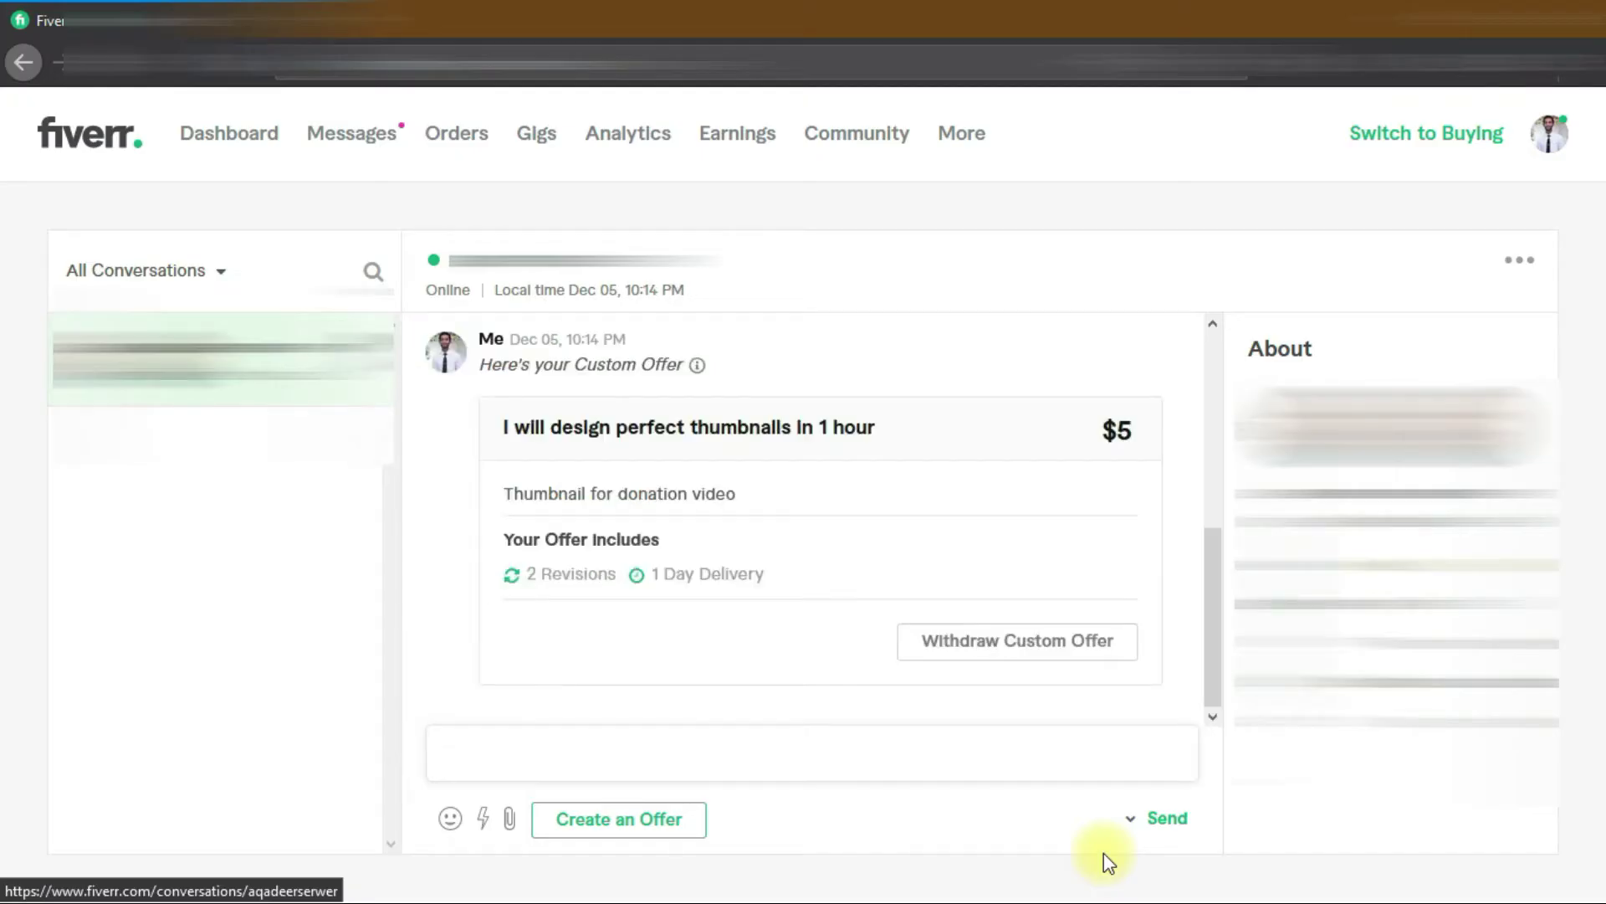
Go to Manage Sales and open the accepted $5 order
left_click(481, 132)
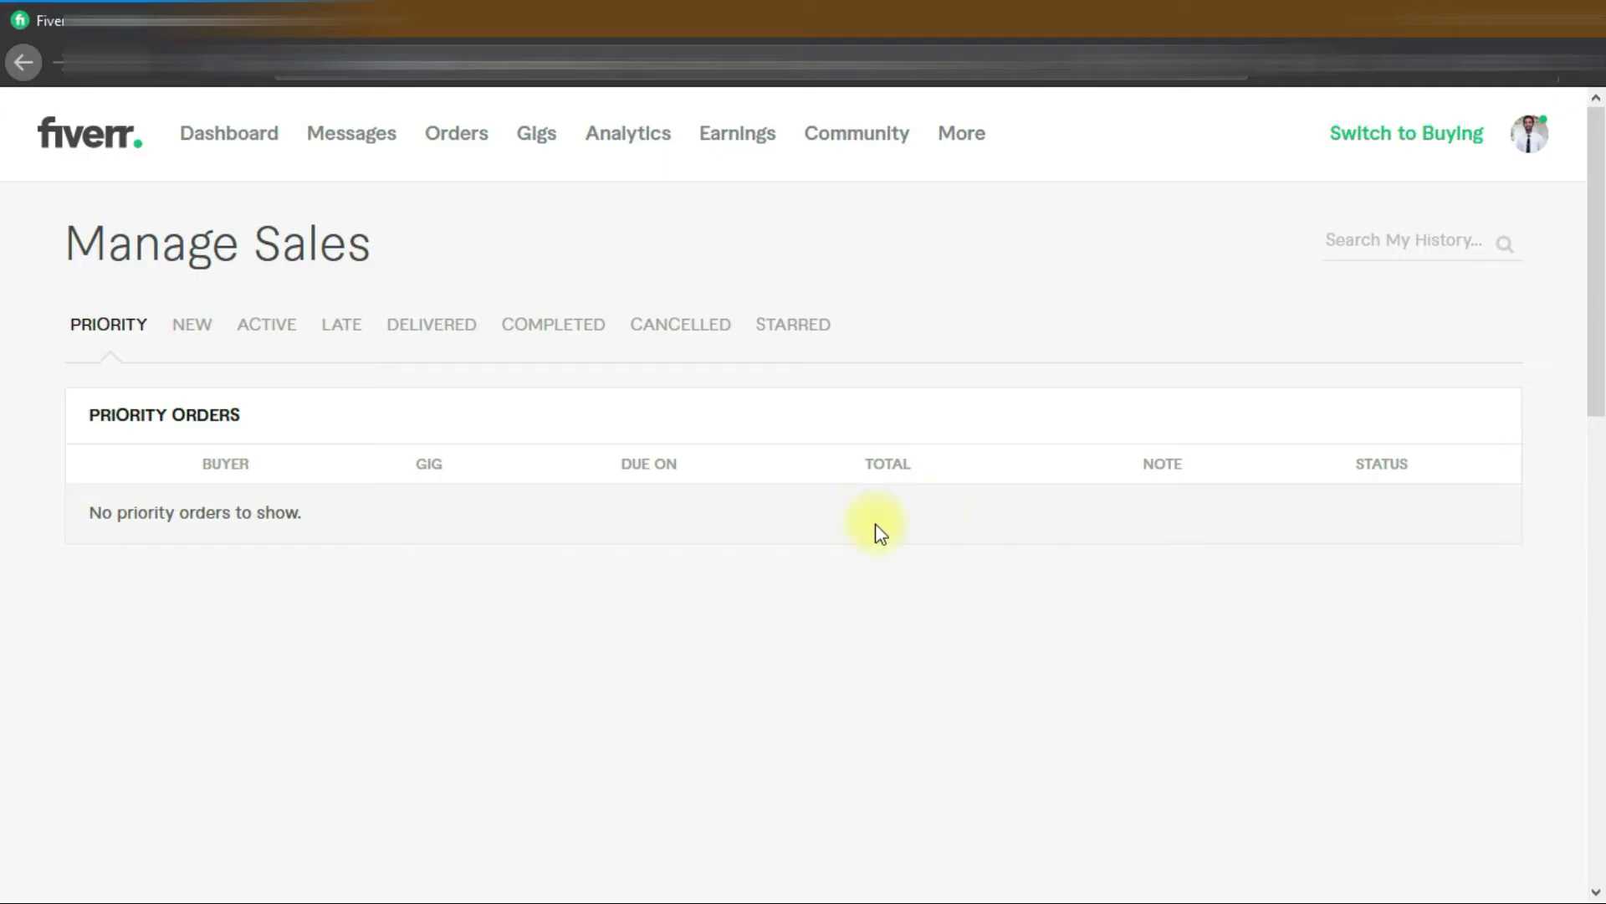
left_click(90, 152)
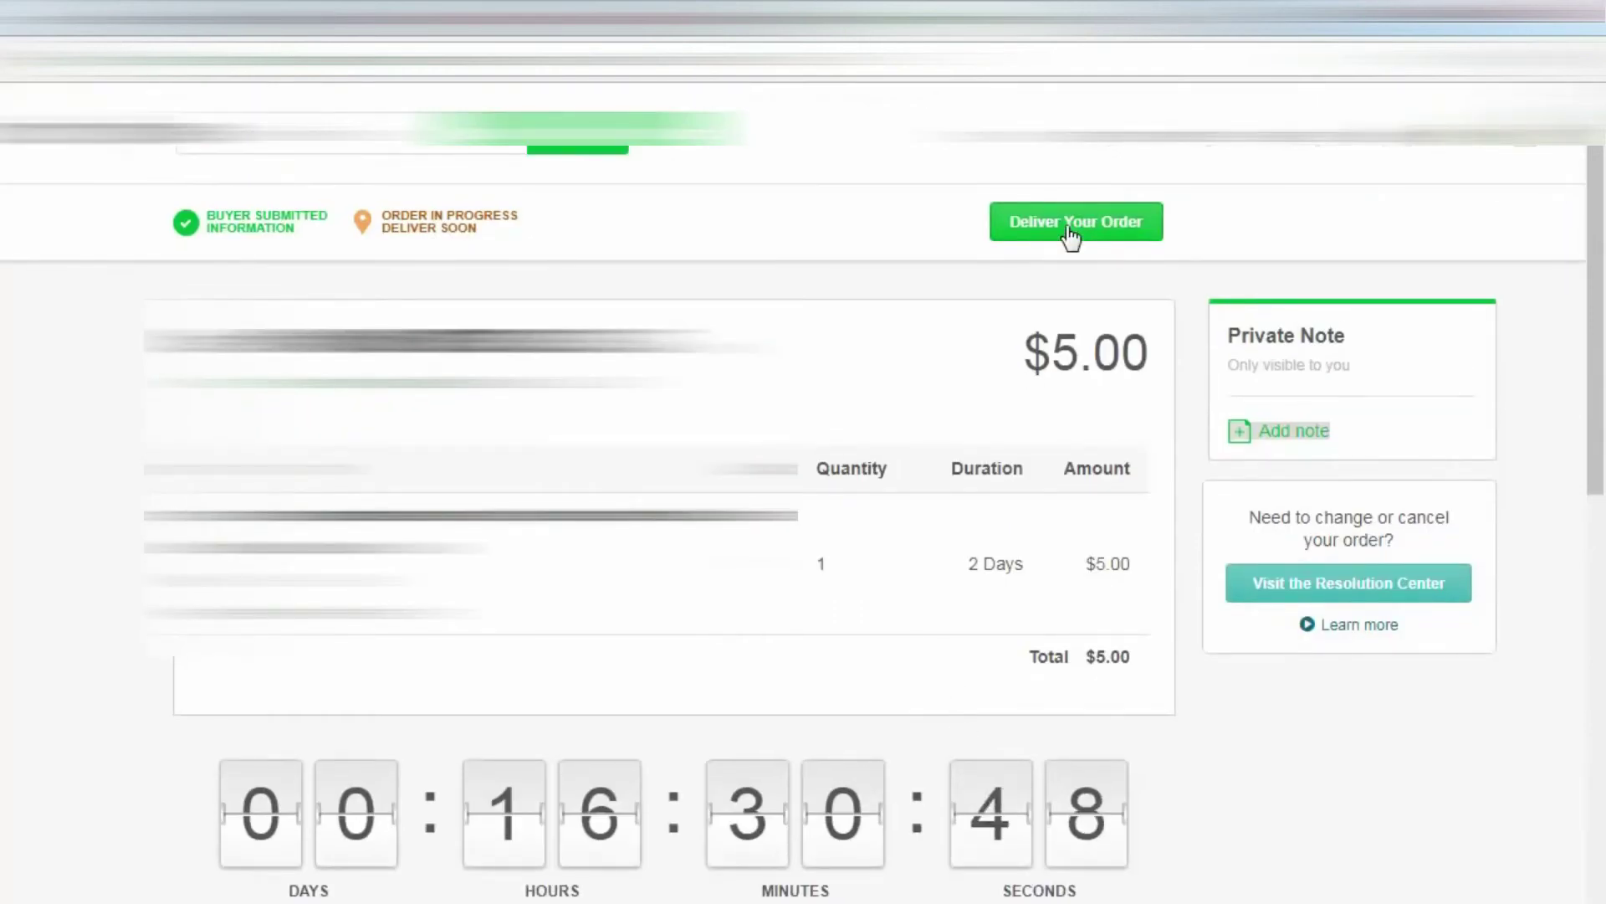
Open the Deliver Completed Work form from the order page
left_click(1068, 224)
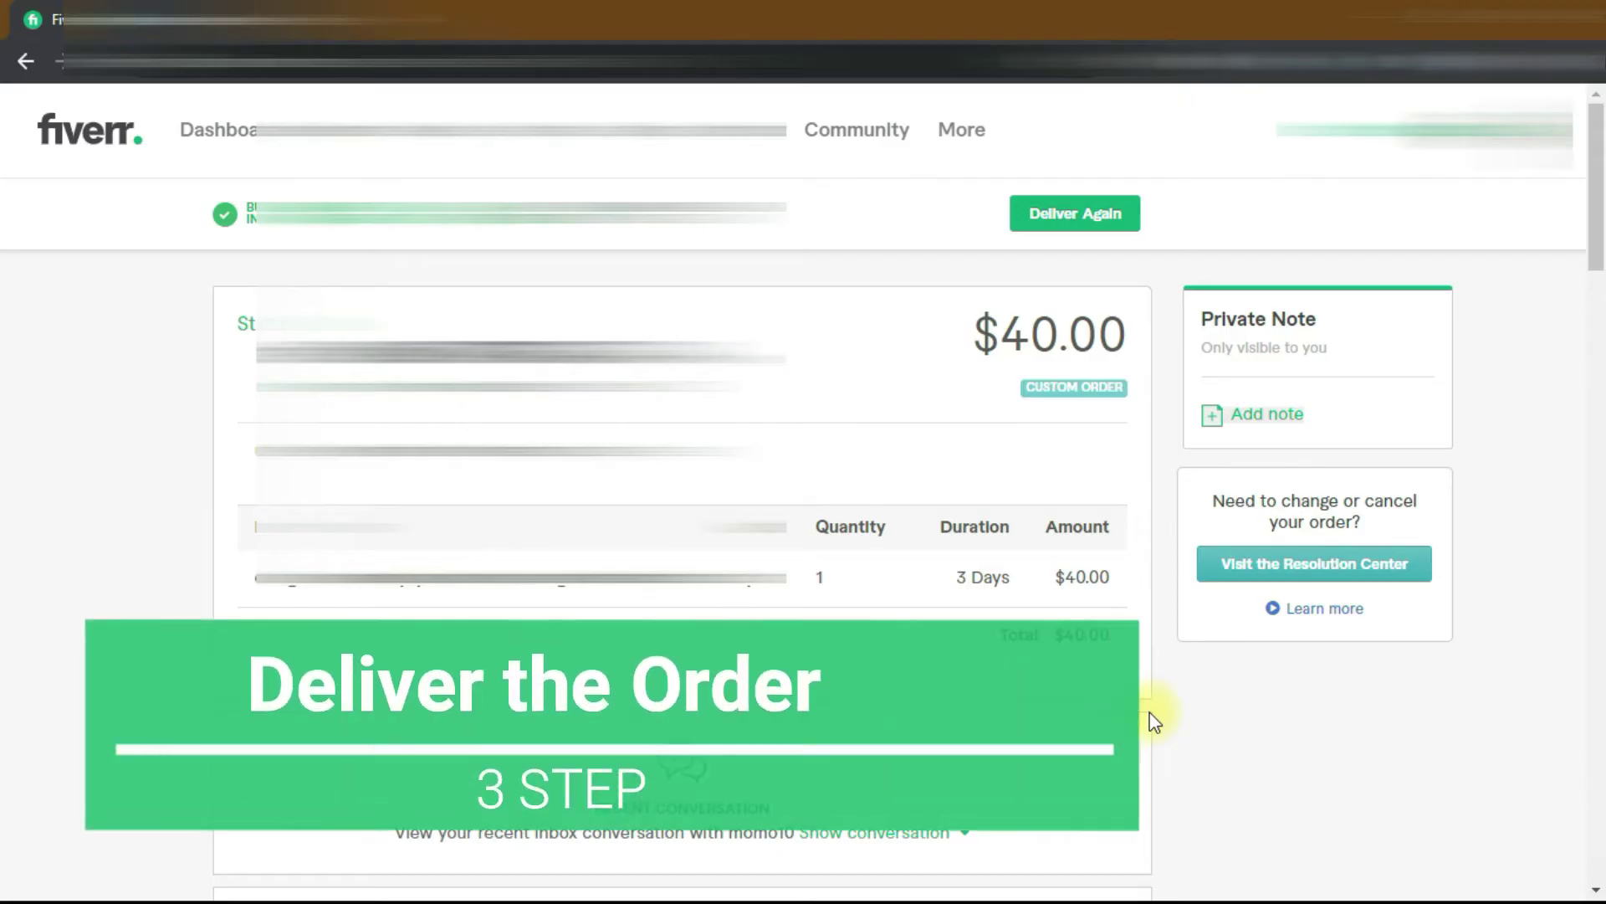
scroll(1153, 720, "down", 2)
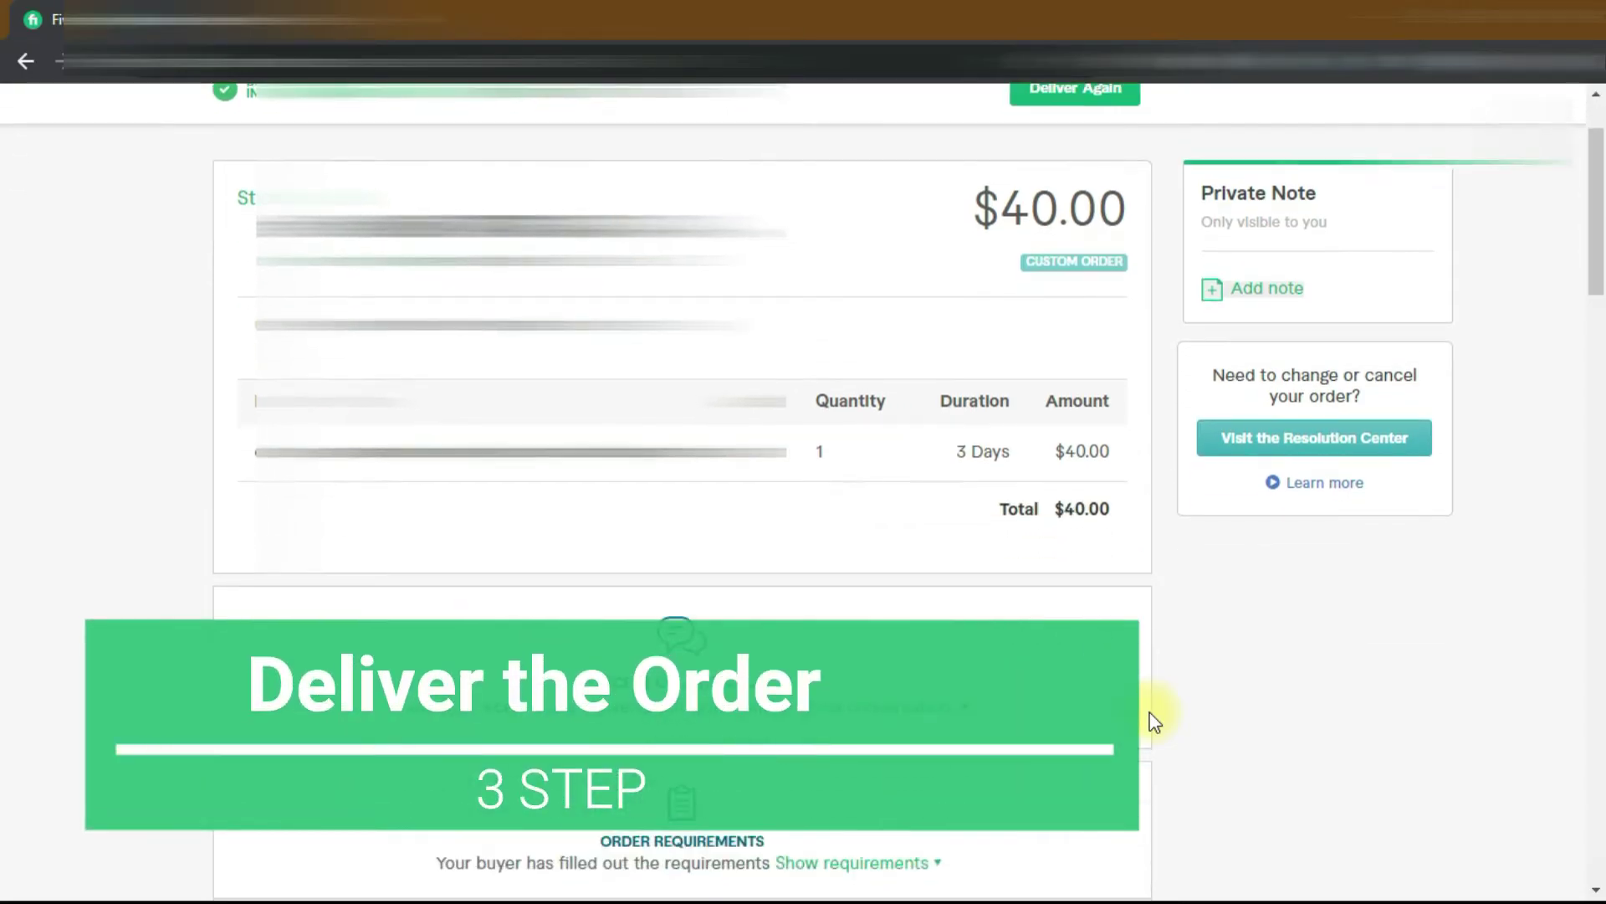
scroll(1152, 719, "up", 2)
scroll(912, 529, "down", 18)
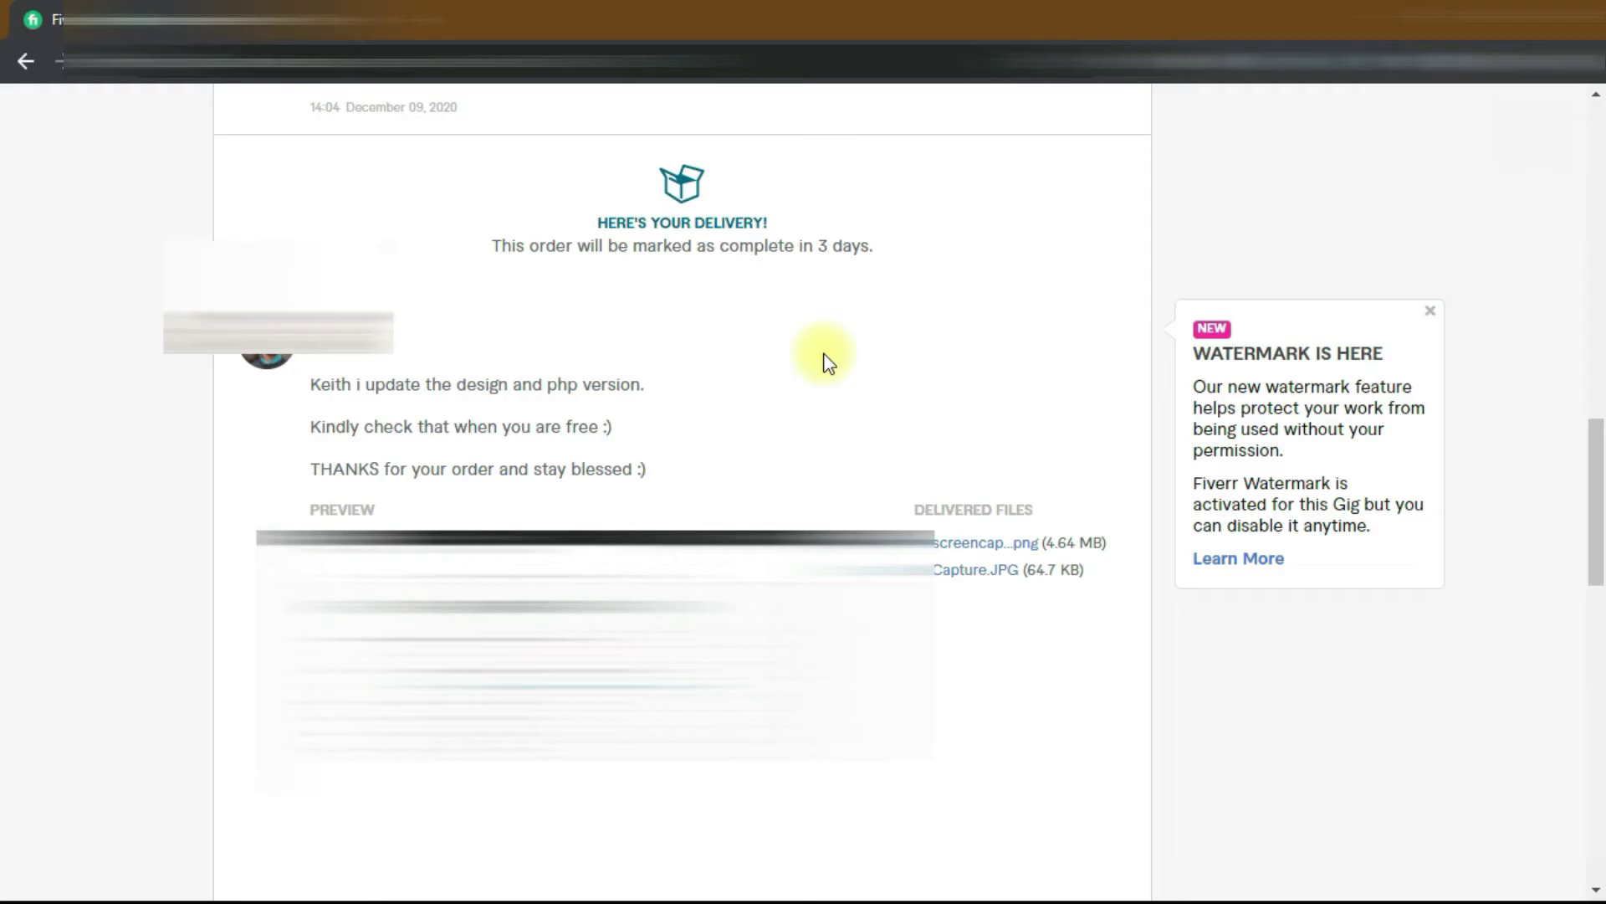
scroll(837, 351, "up", 18)
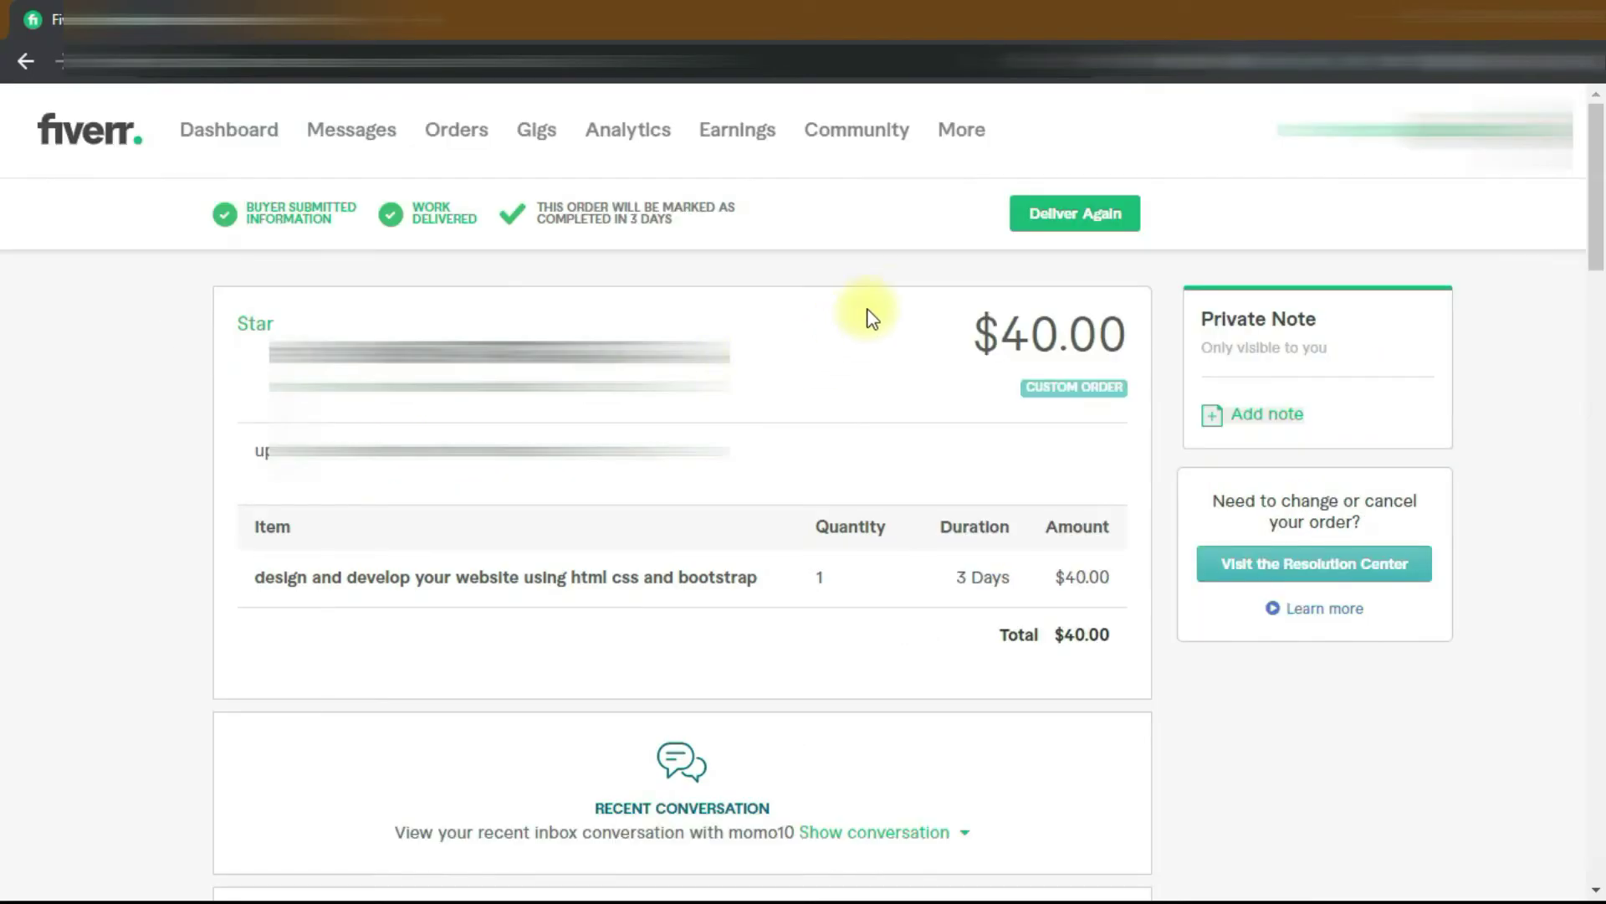
left_click(1076, 214)
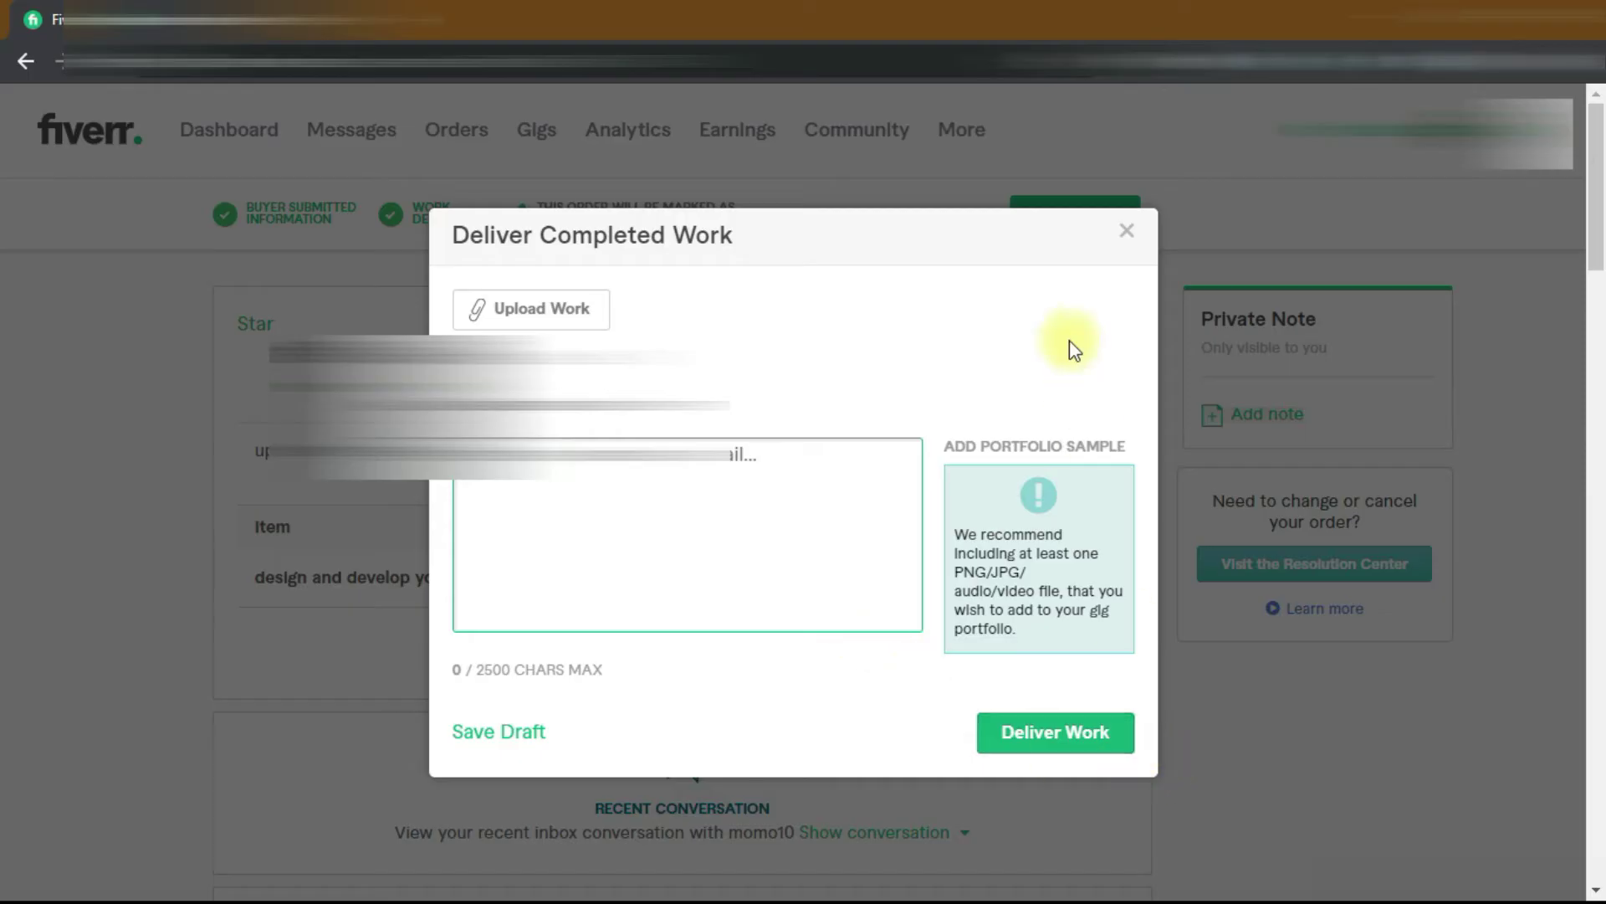
Close the Deliver Completed Work dialog without delivering
left_click(1123, 234)
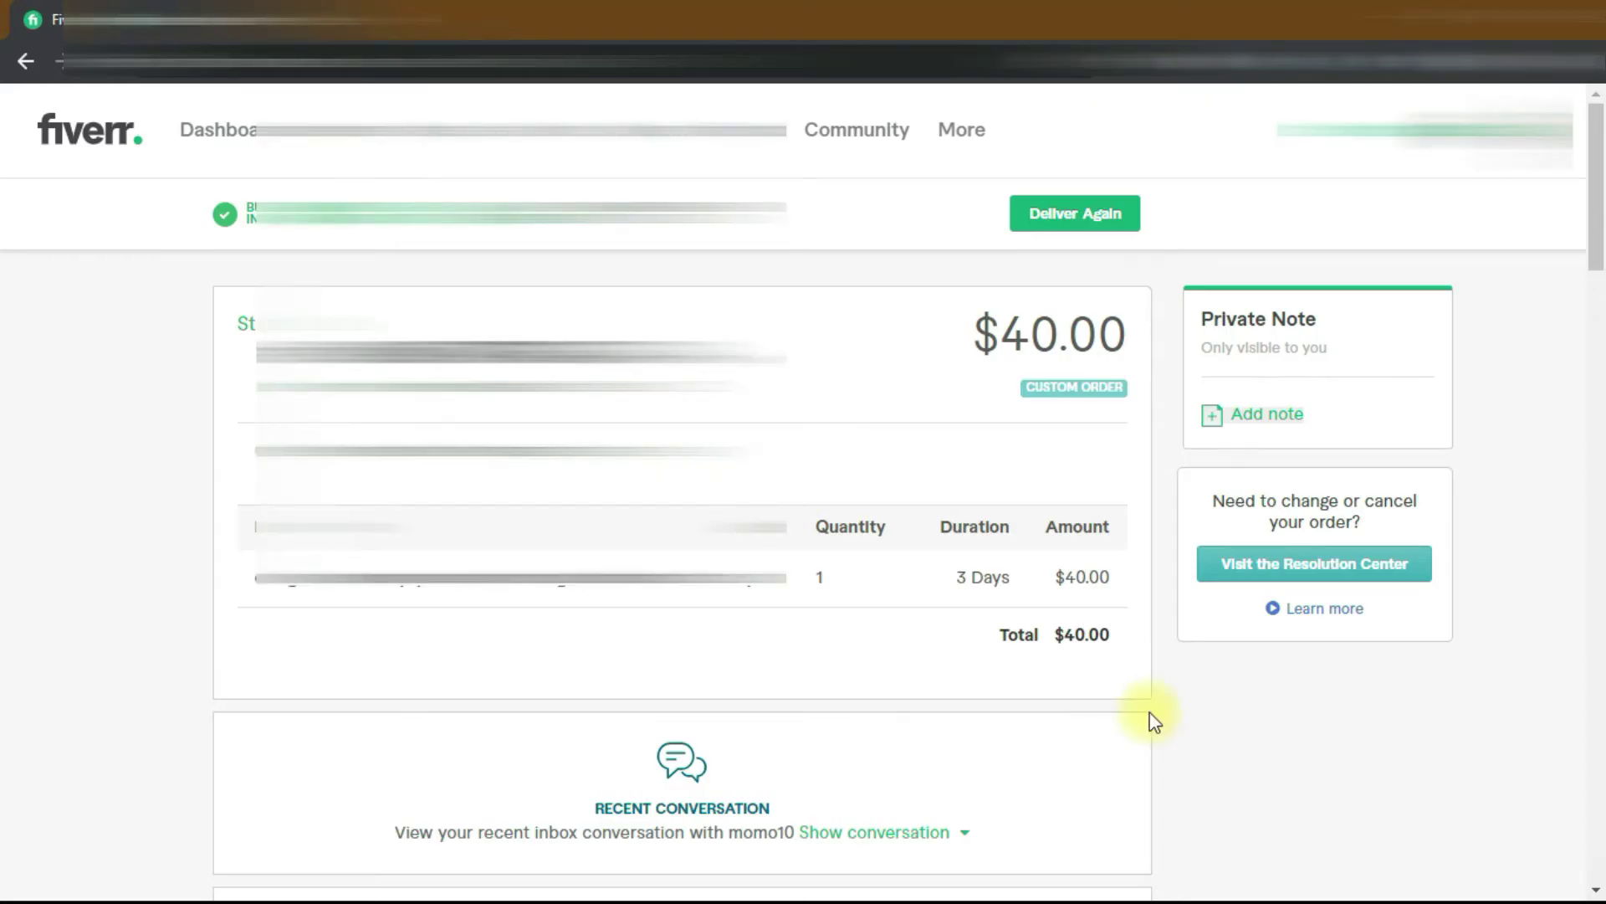
Reopen the delivery form via Deliver Again, then close it without sending
scroll(1150, 720, "down", 2)
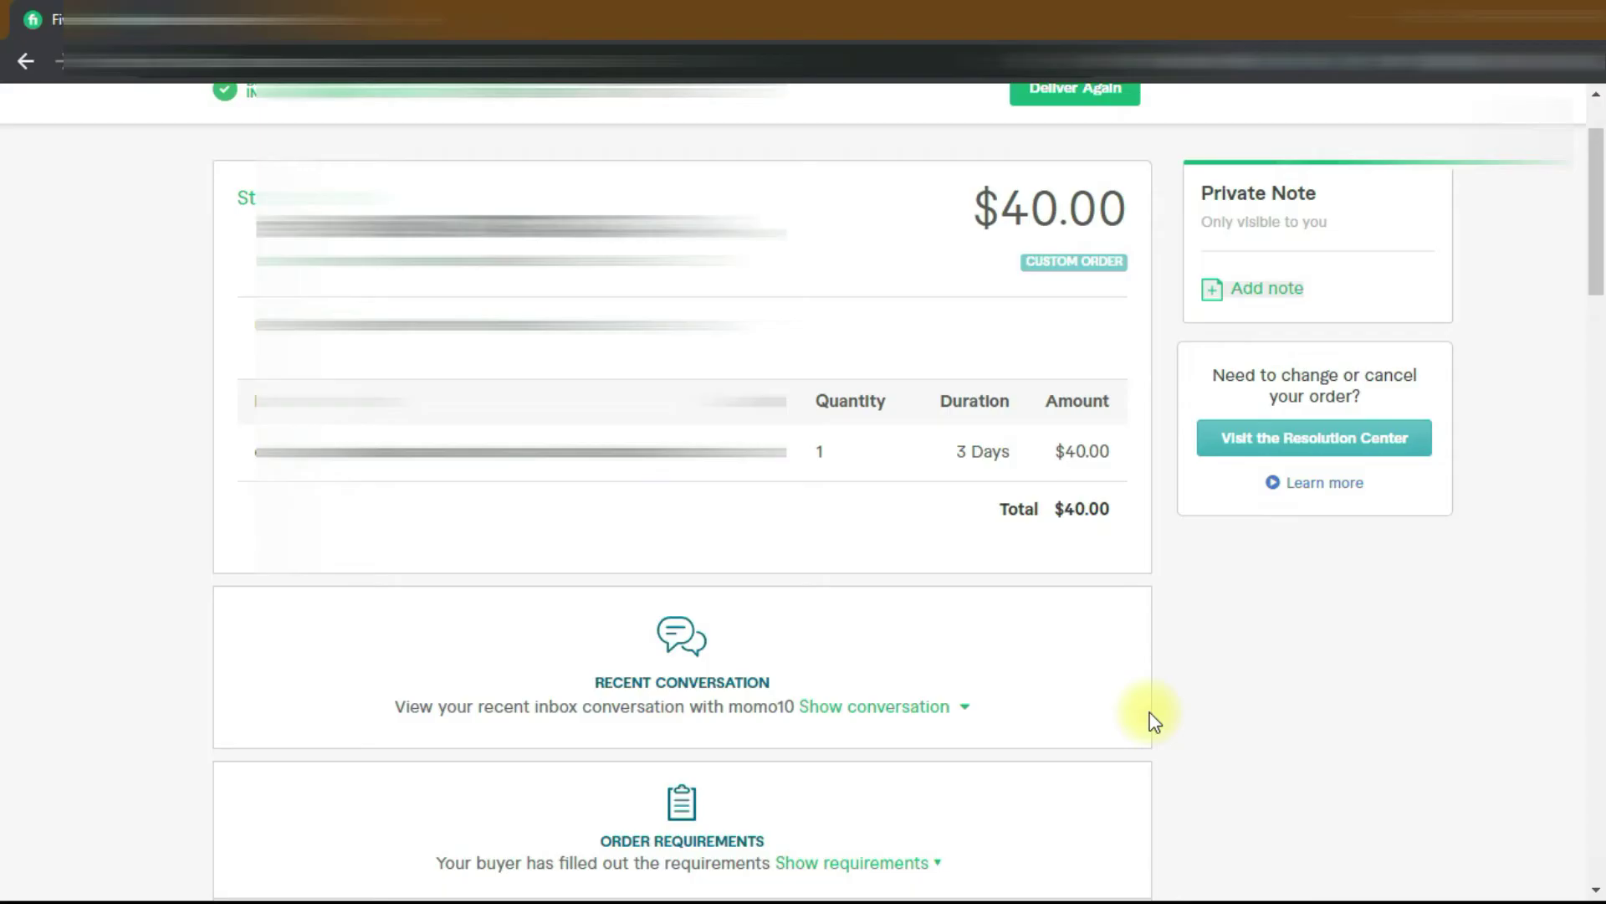
scroll(1150, 719, "up", 2)
scroll(921, 527, "down", 10)
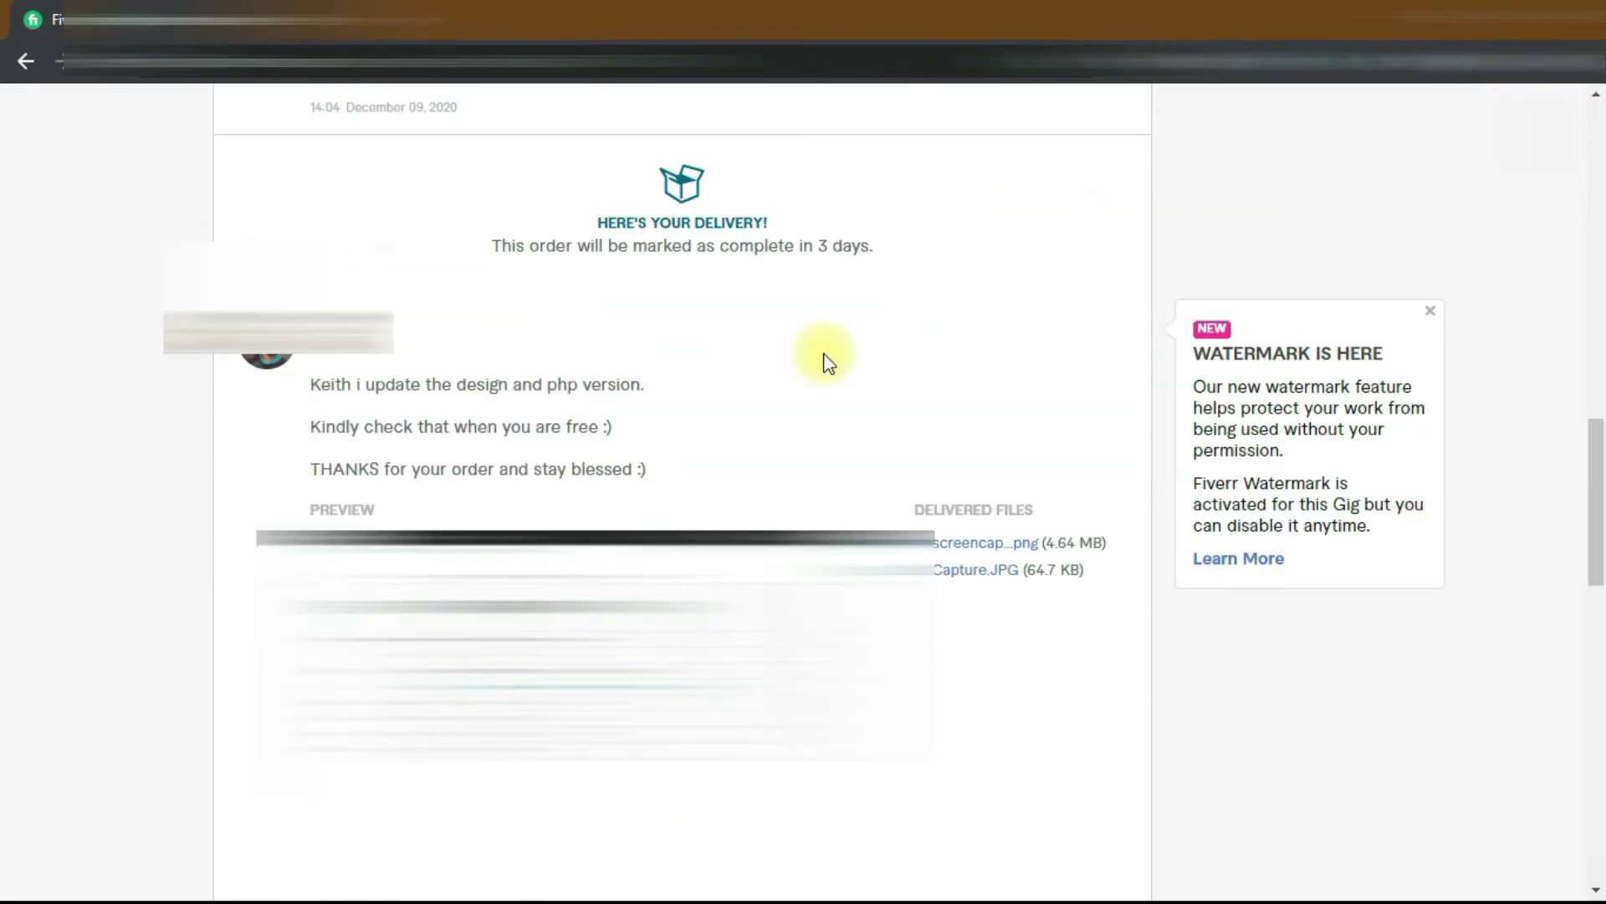
scroll(845, 335, "up", 15)
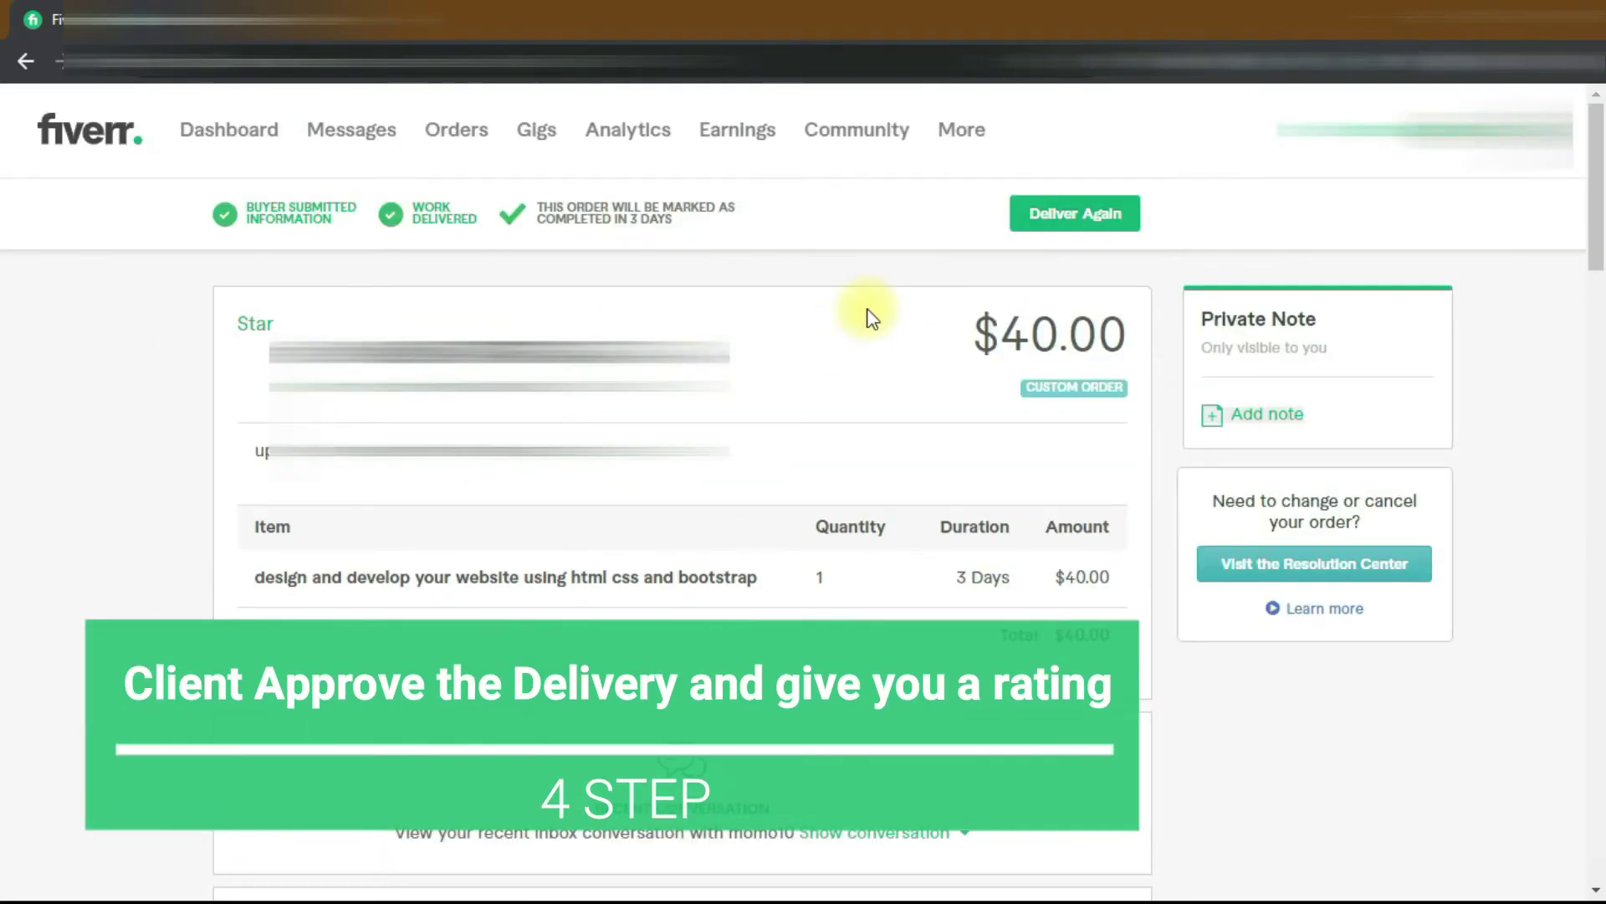
left_click(1077, 216)
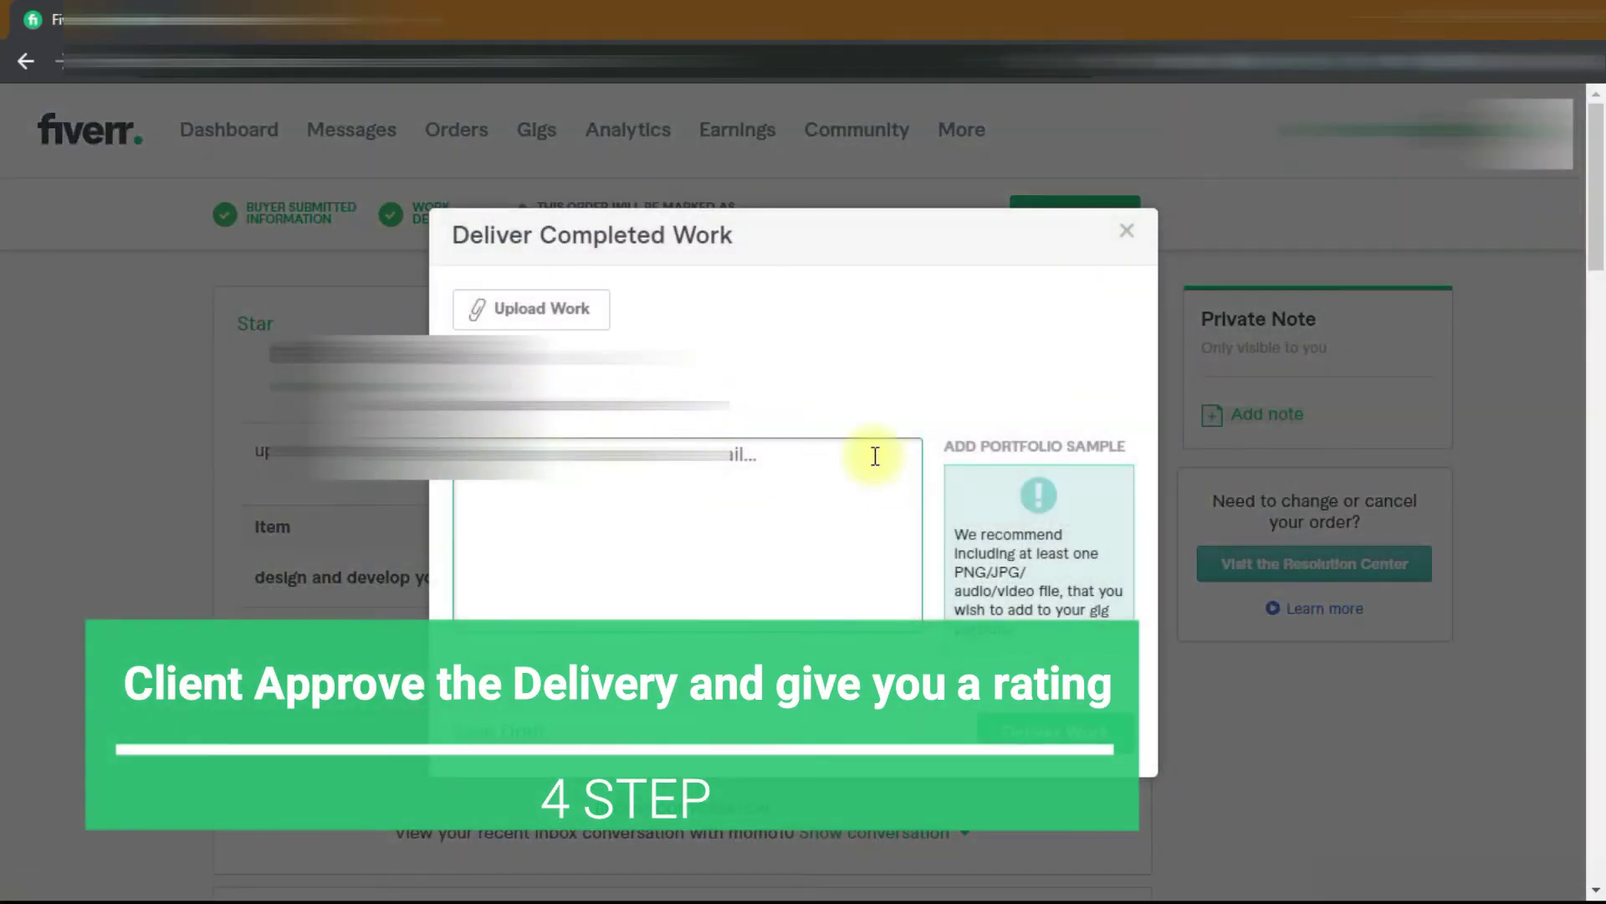
left_click(1126, 232)
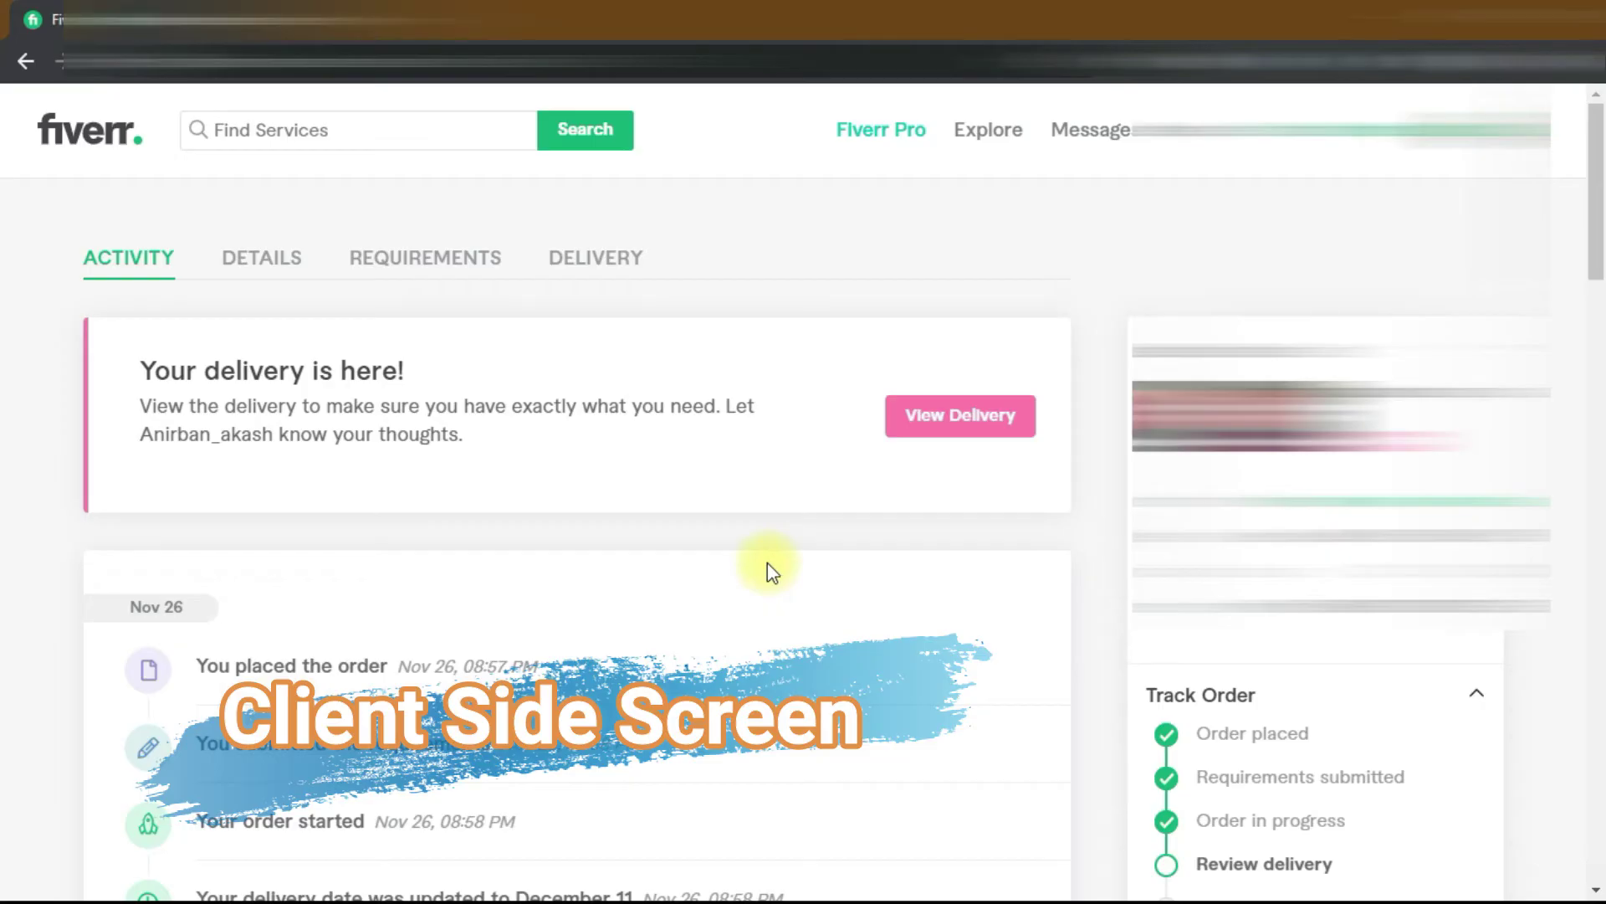
Approve the received delivery and confirm it as the final delivery
scroll(753, 565, "down", 15)
scroll(707, 529, "down", 1)
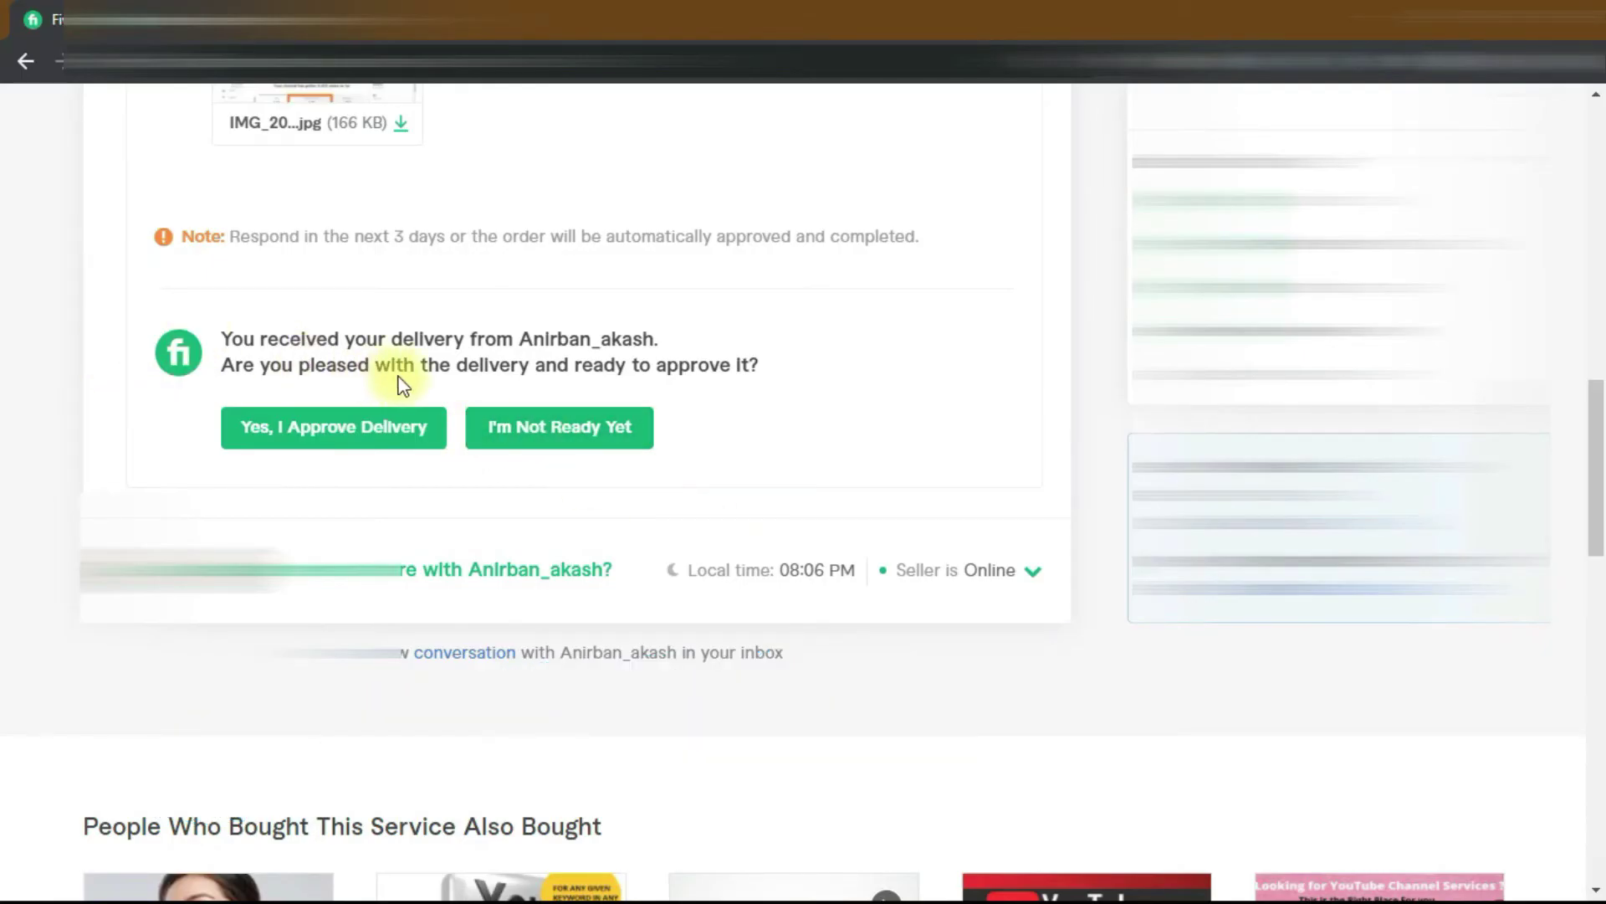
left_click(348, 435)
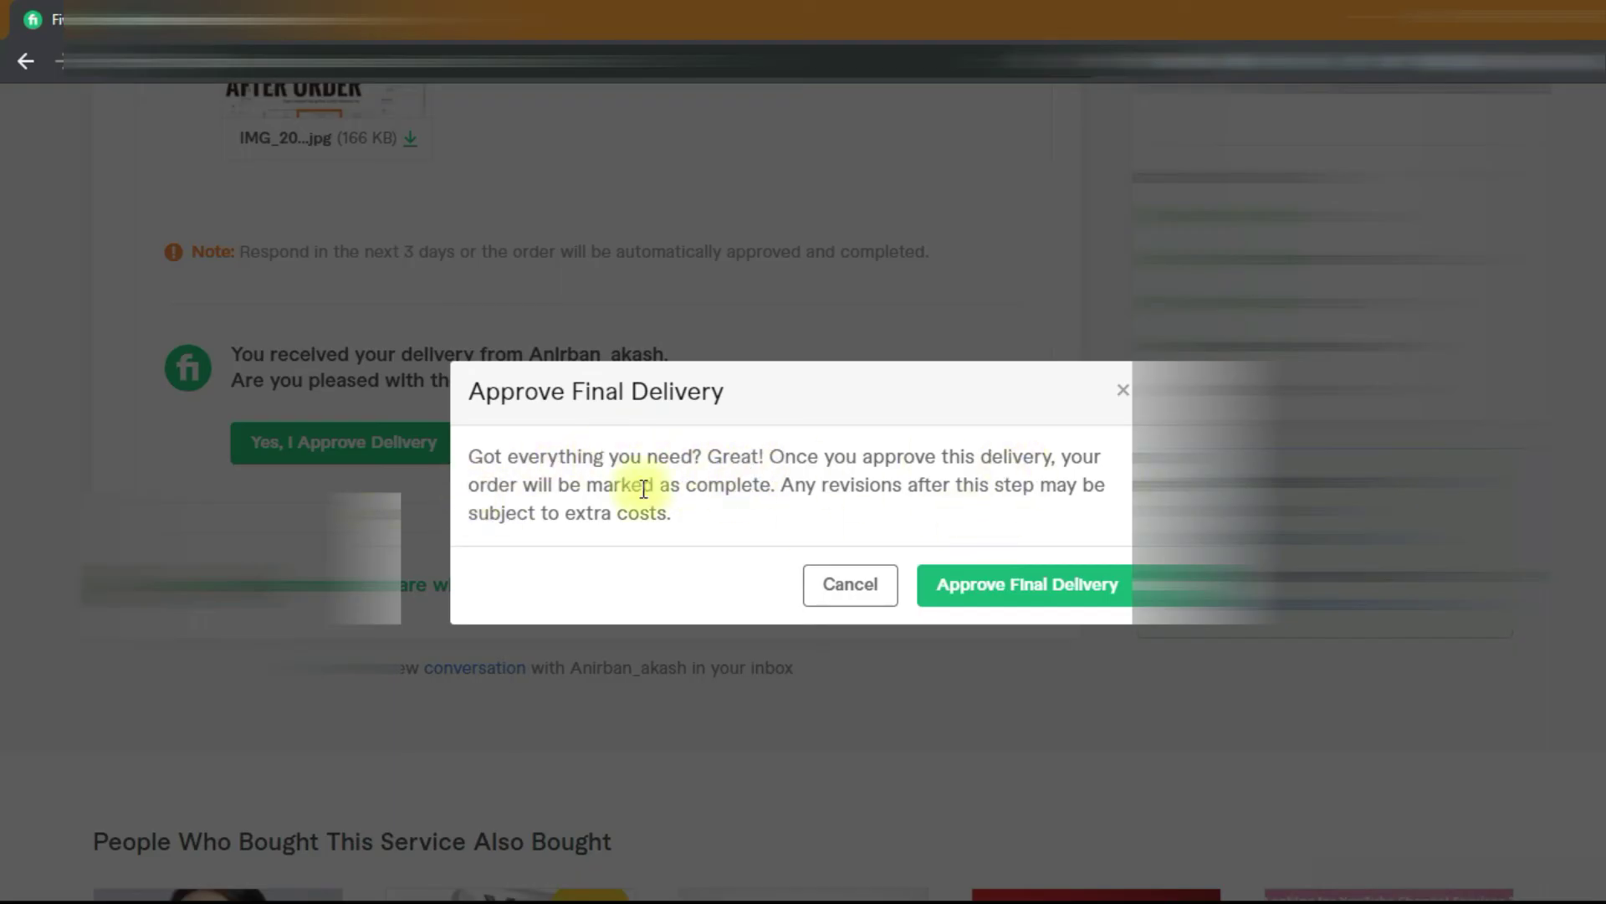
left_click(992, 600)
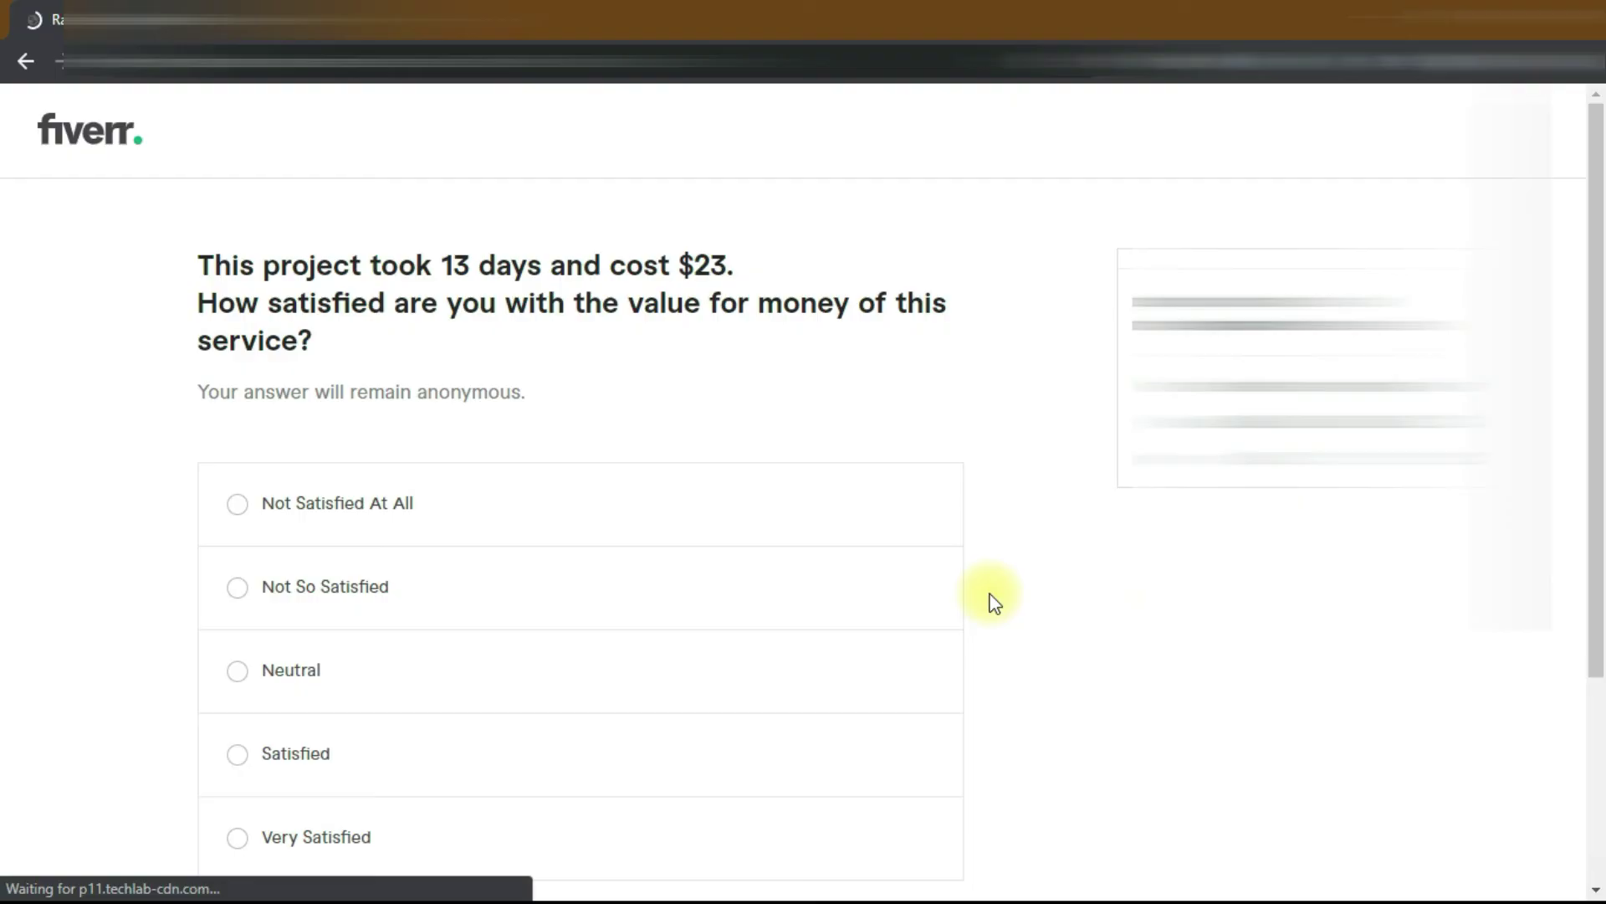
Answer the value-for-money question with 'Very Satisfied' and continue
scroll(991, 600, "down", 2)
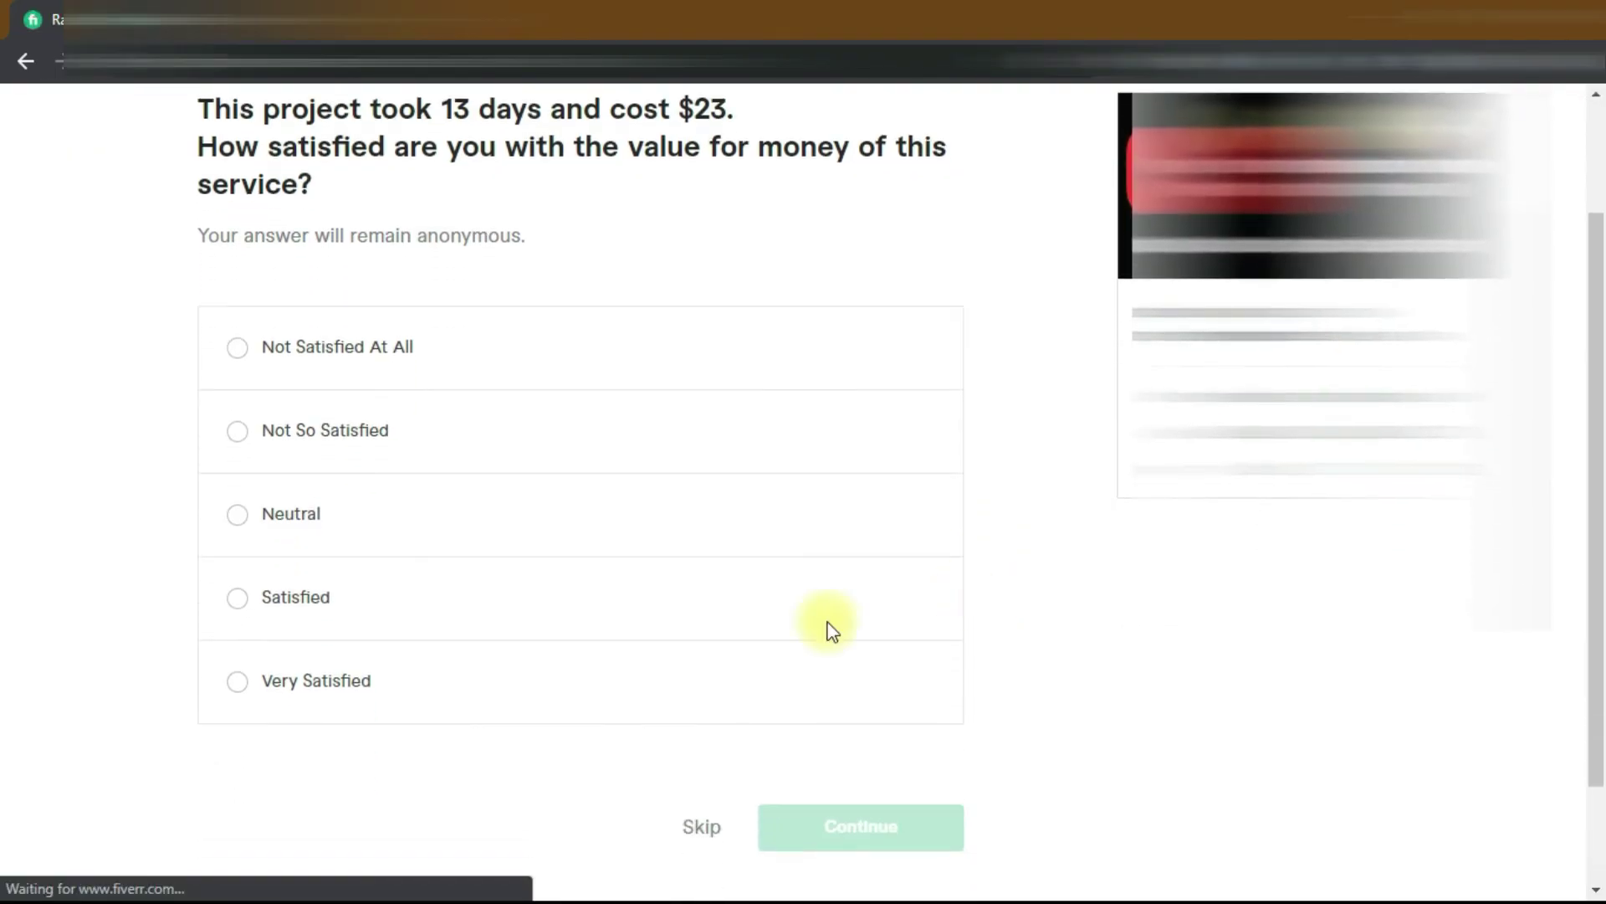
scroll(402, 161, "up", 2)
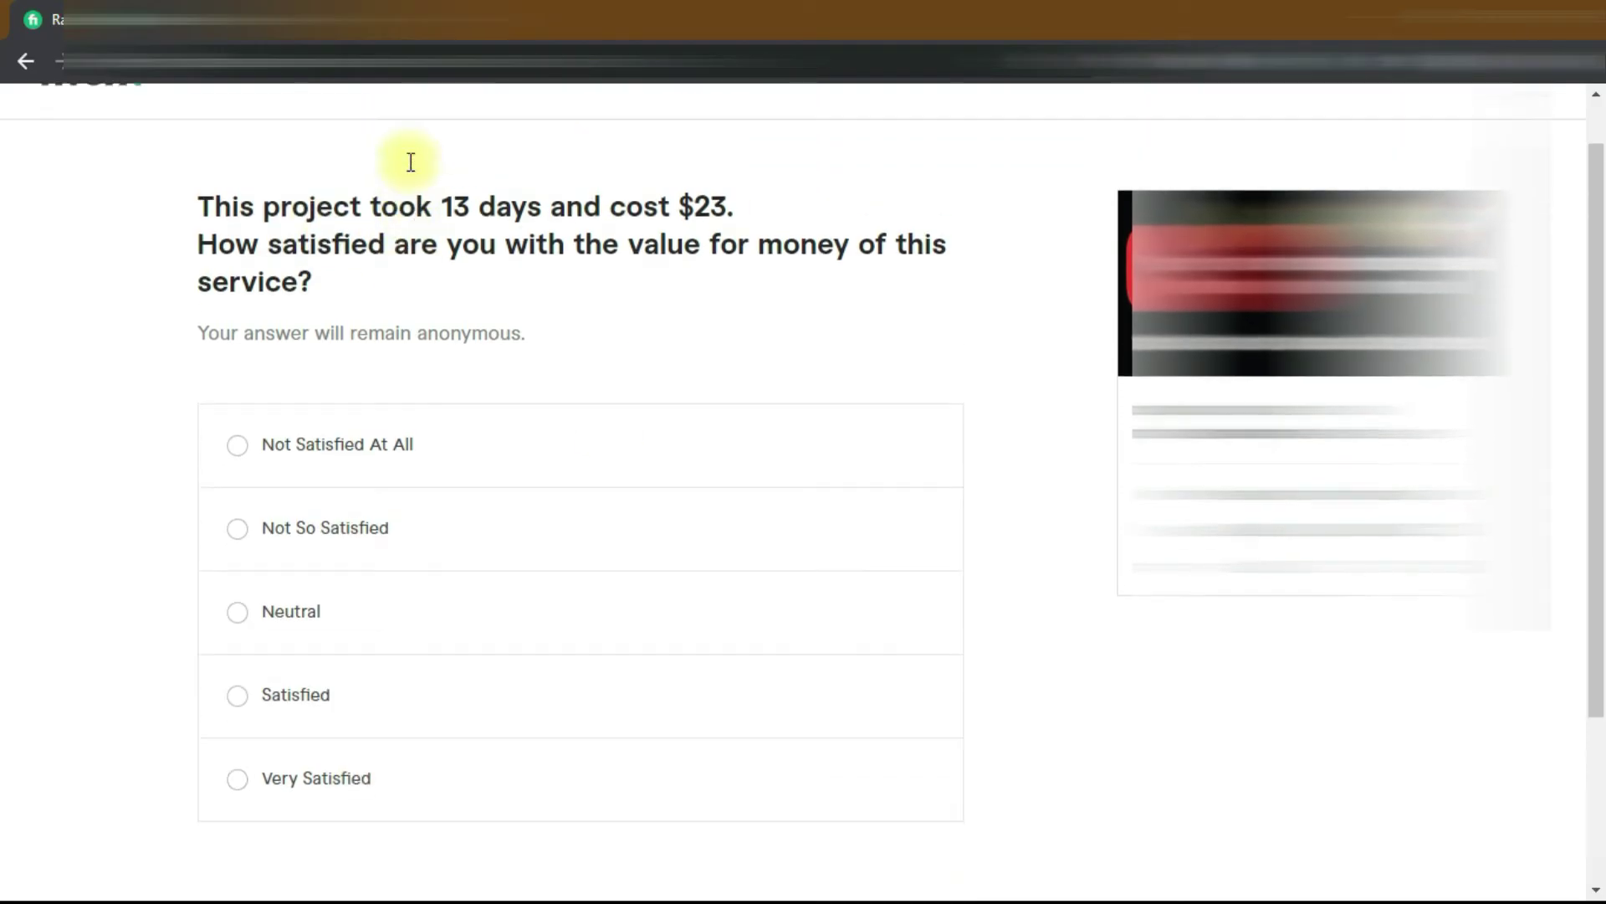
scroll(566, 330, "down", 1)
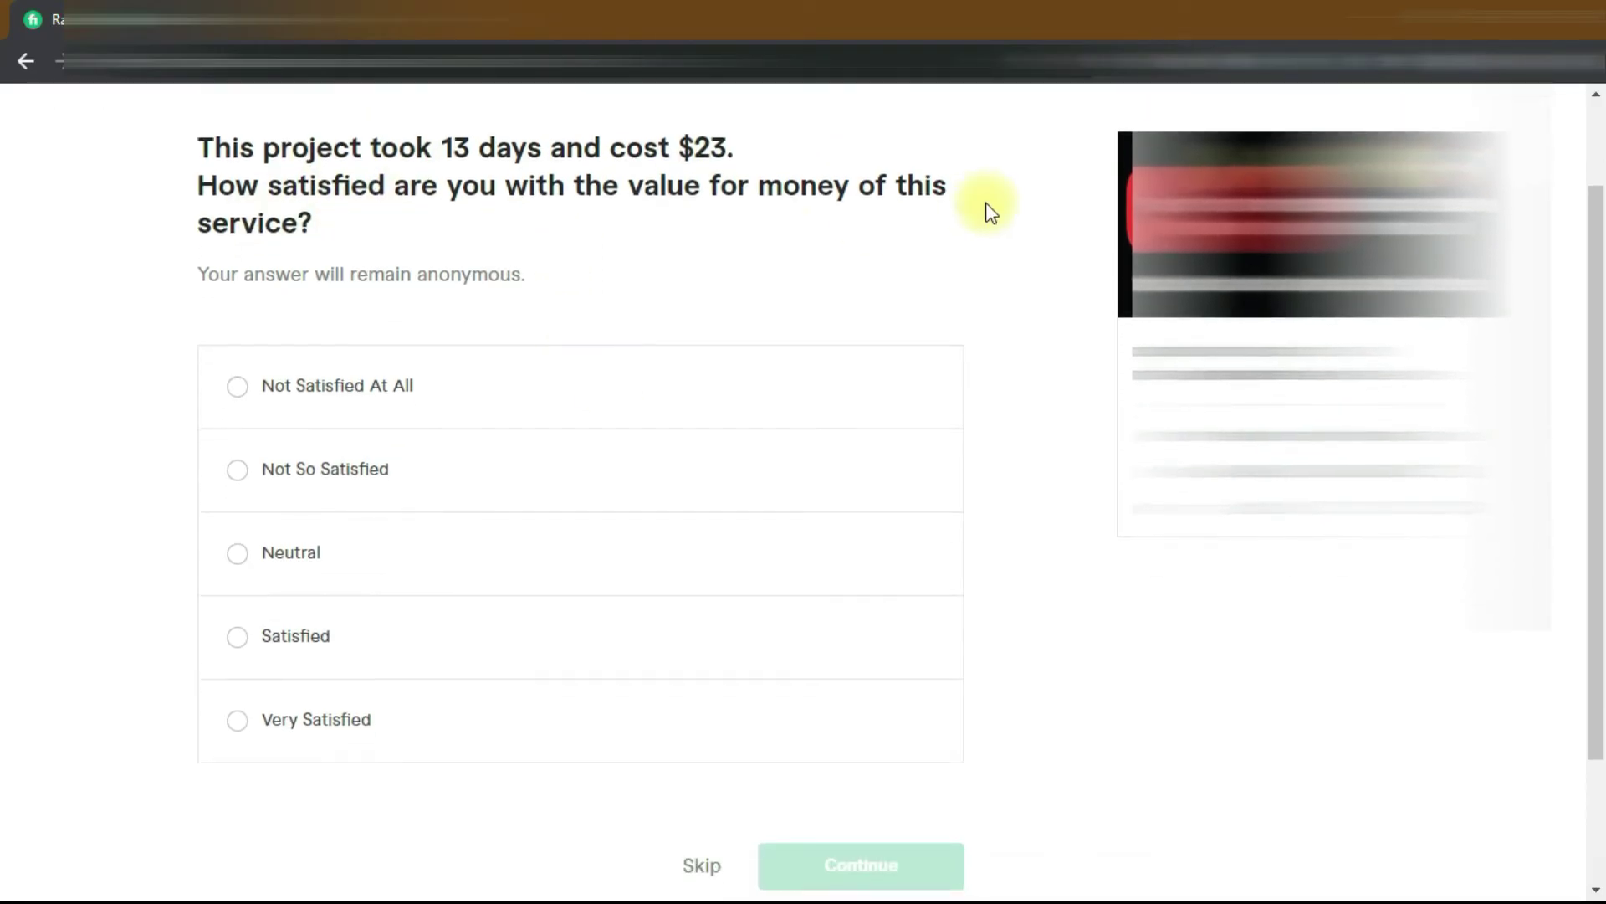
left_click(304, 725)
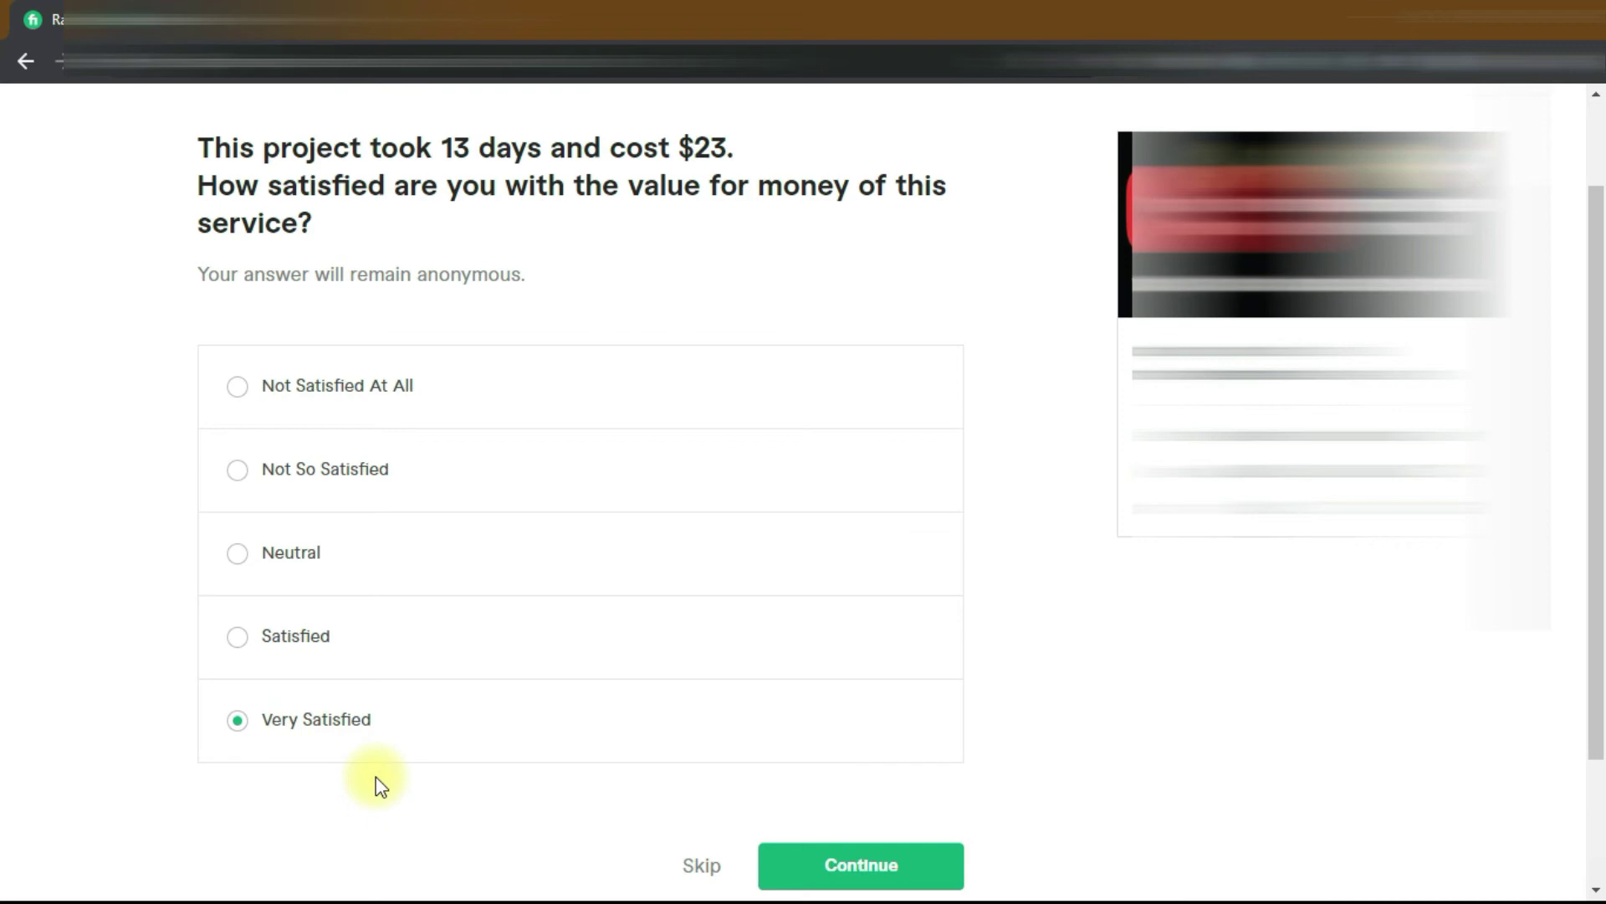
left_click(907, 864)
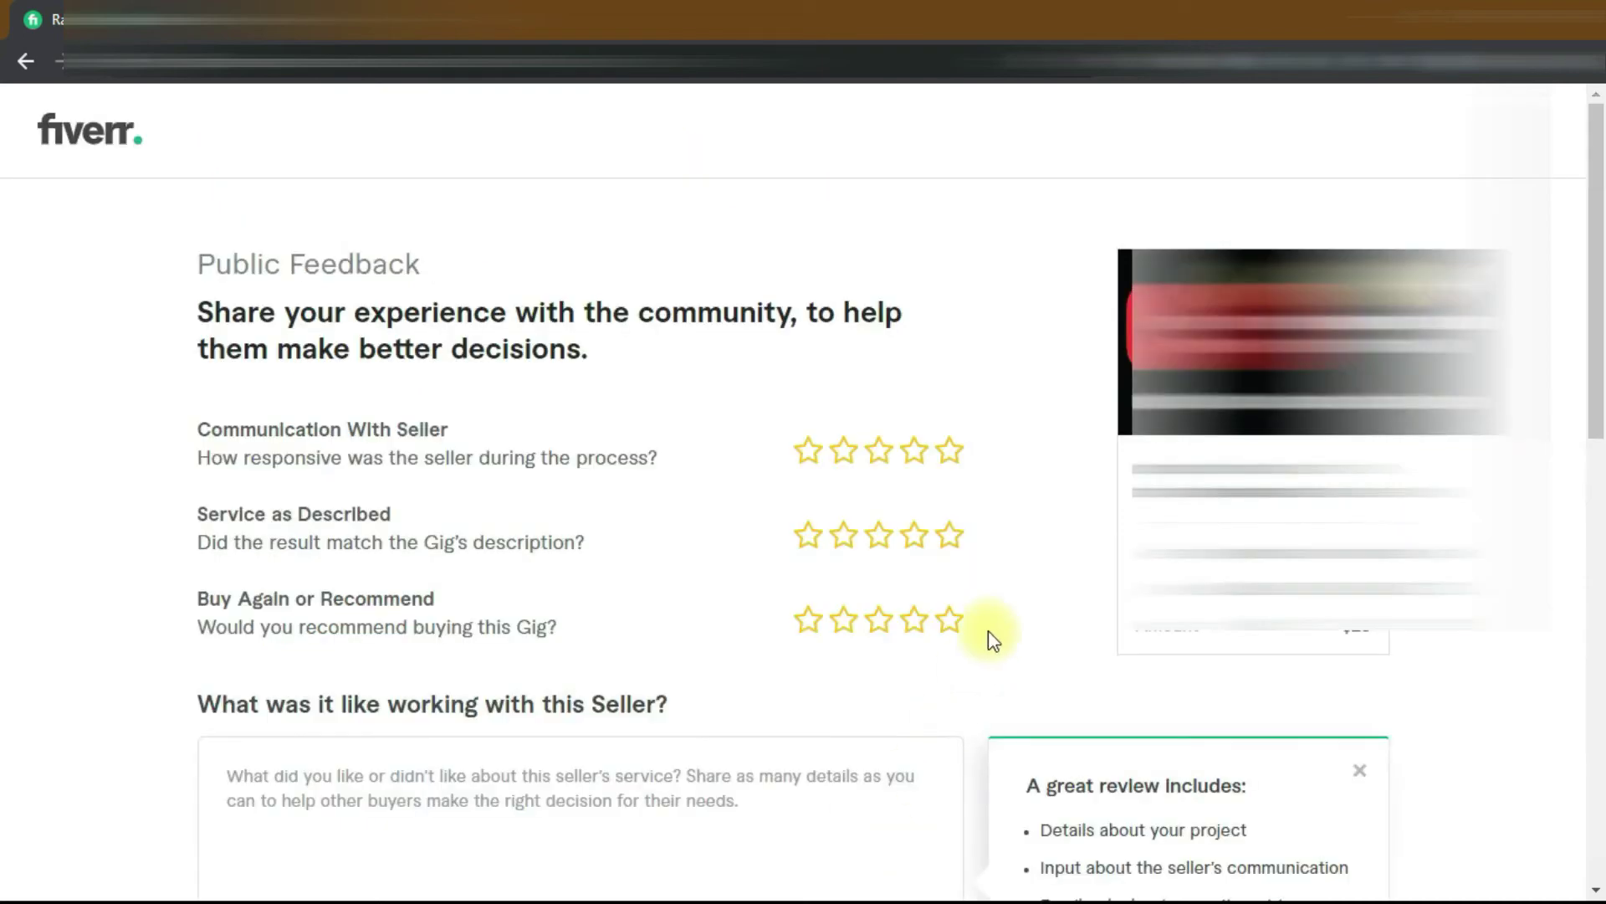
Give five stars for Communication, Service as Described and Buy Again or Recommend
left_click(949, 450)
left_click(949, 536)
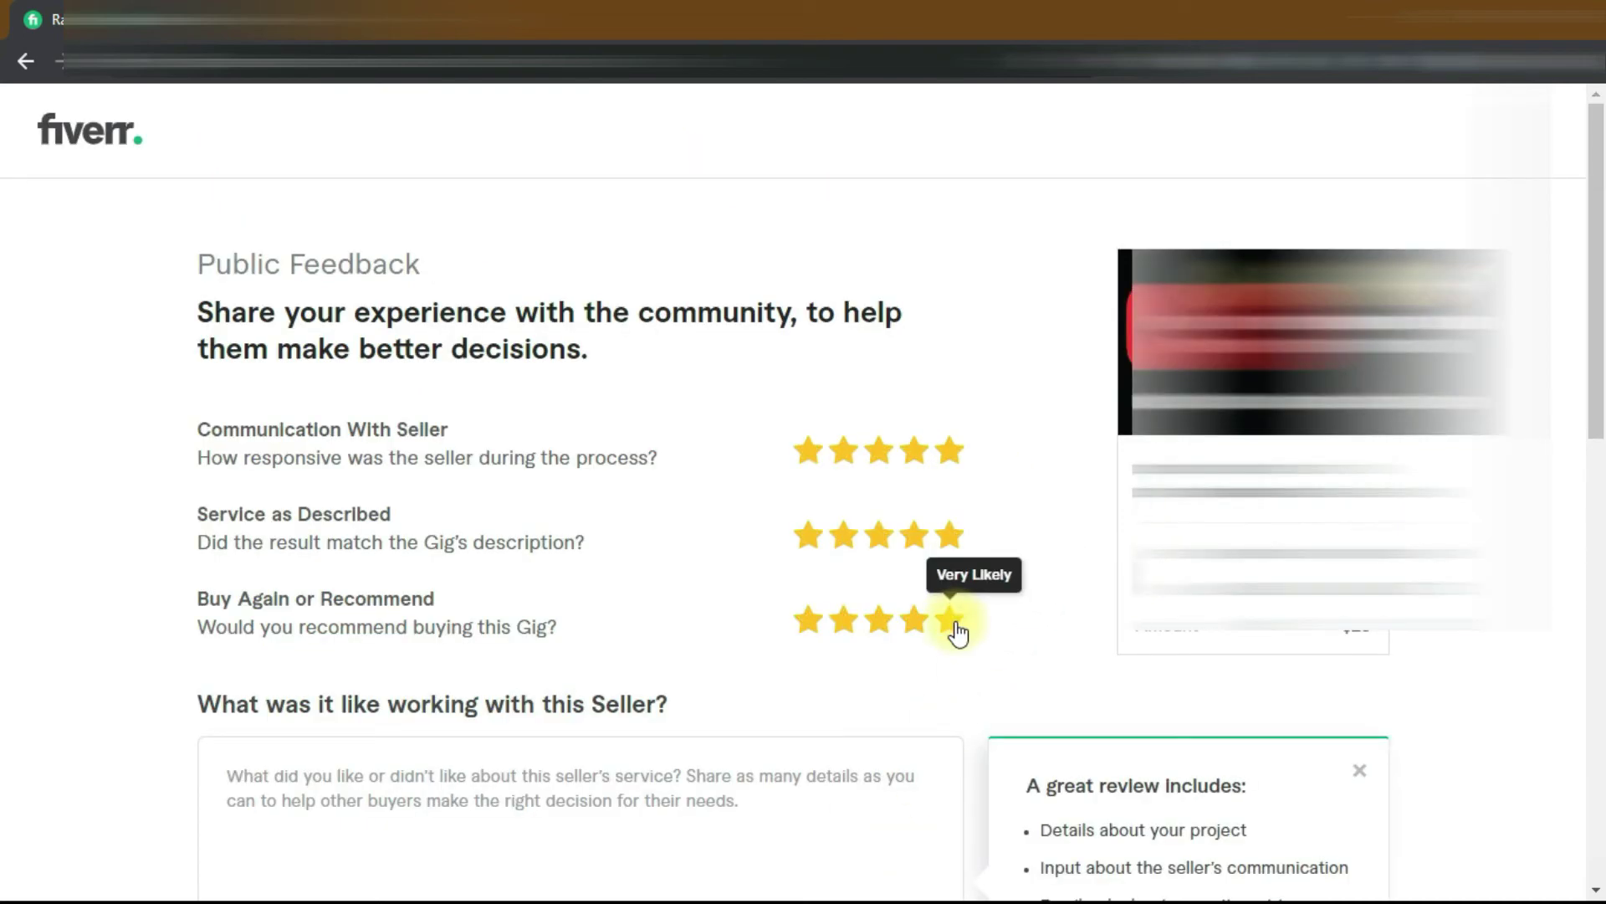
left_click(952, 621)
Write the review 'What a great seller good communication and nice service!!! Definitely hire him again!'
scroll(997, 688, "down", 2)
left_click(657, 601)
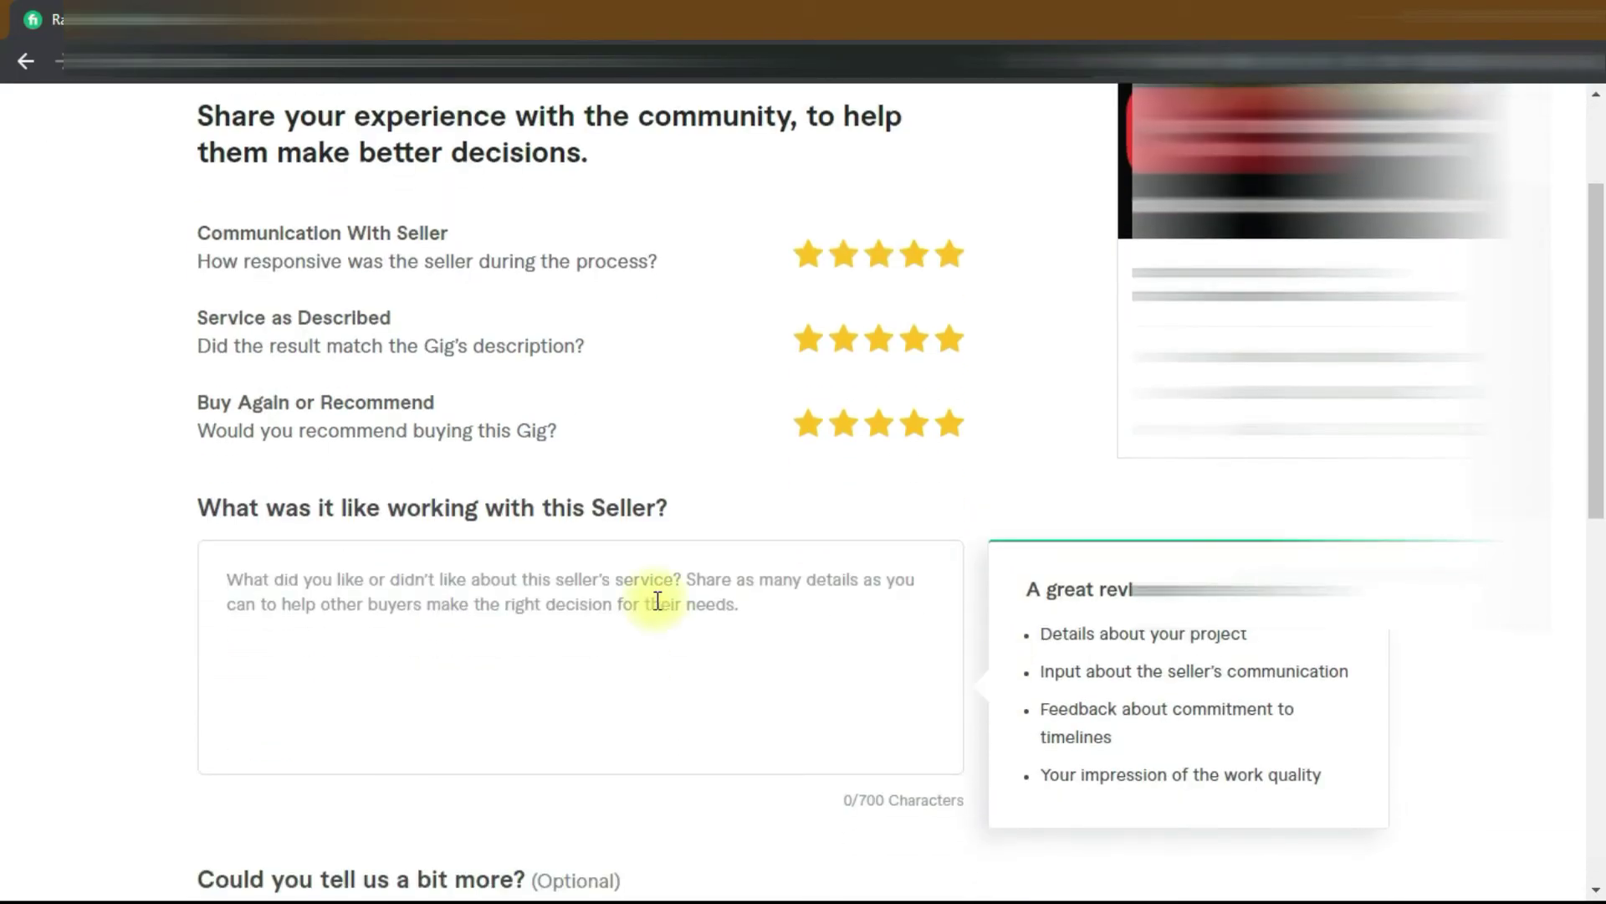
type("What a gr")
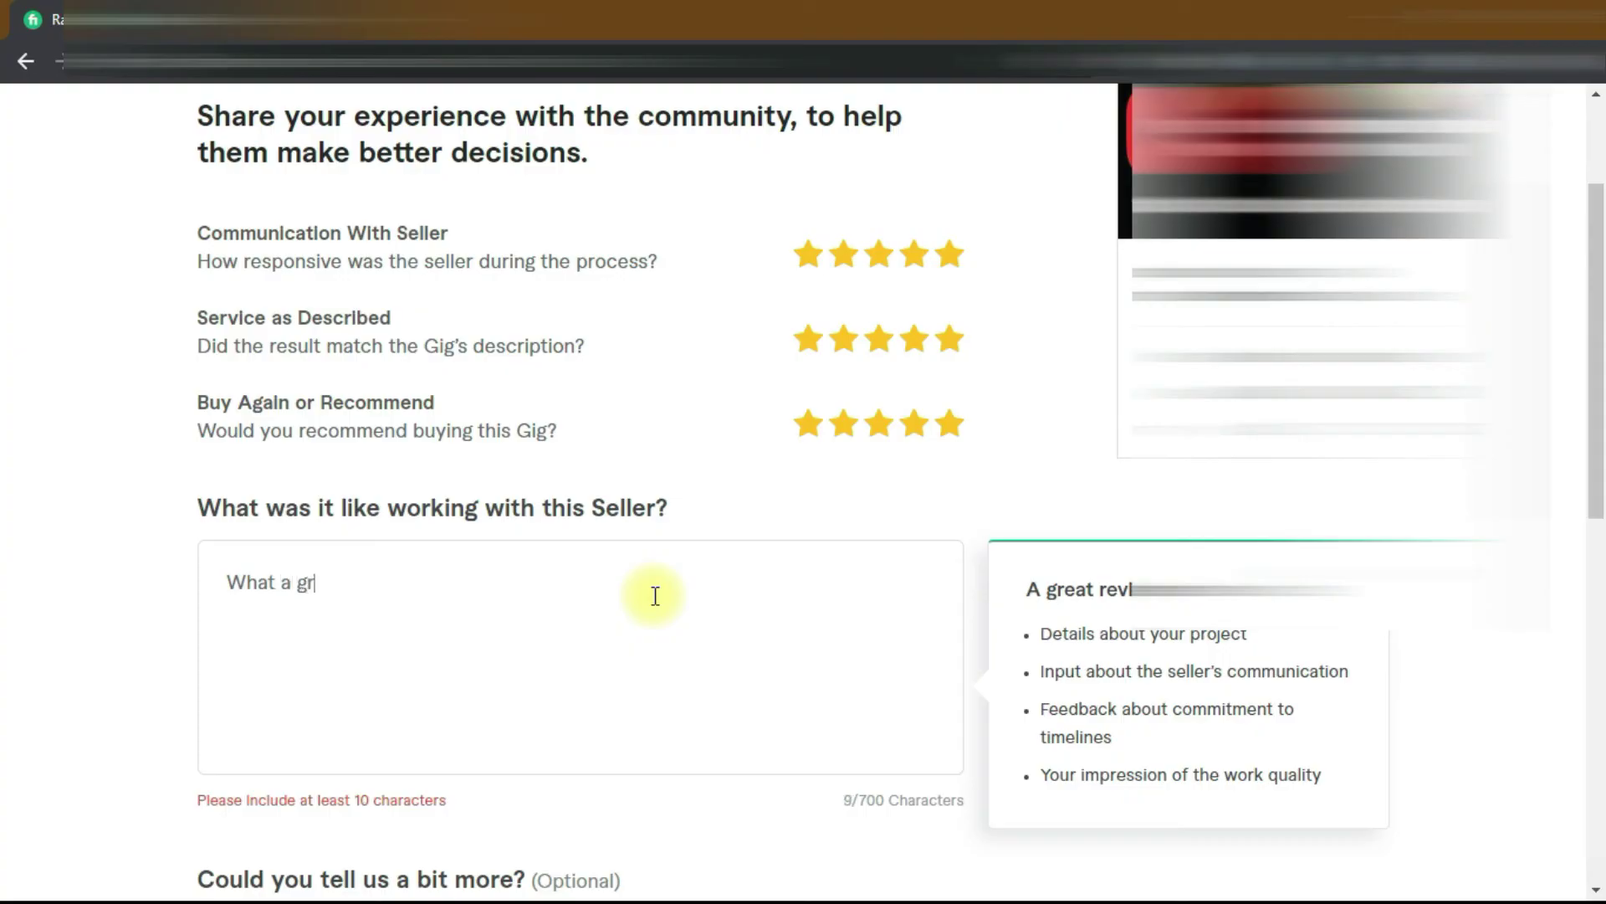
type("eat selle")
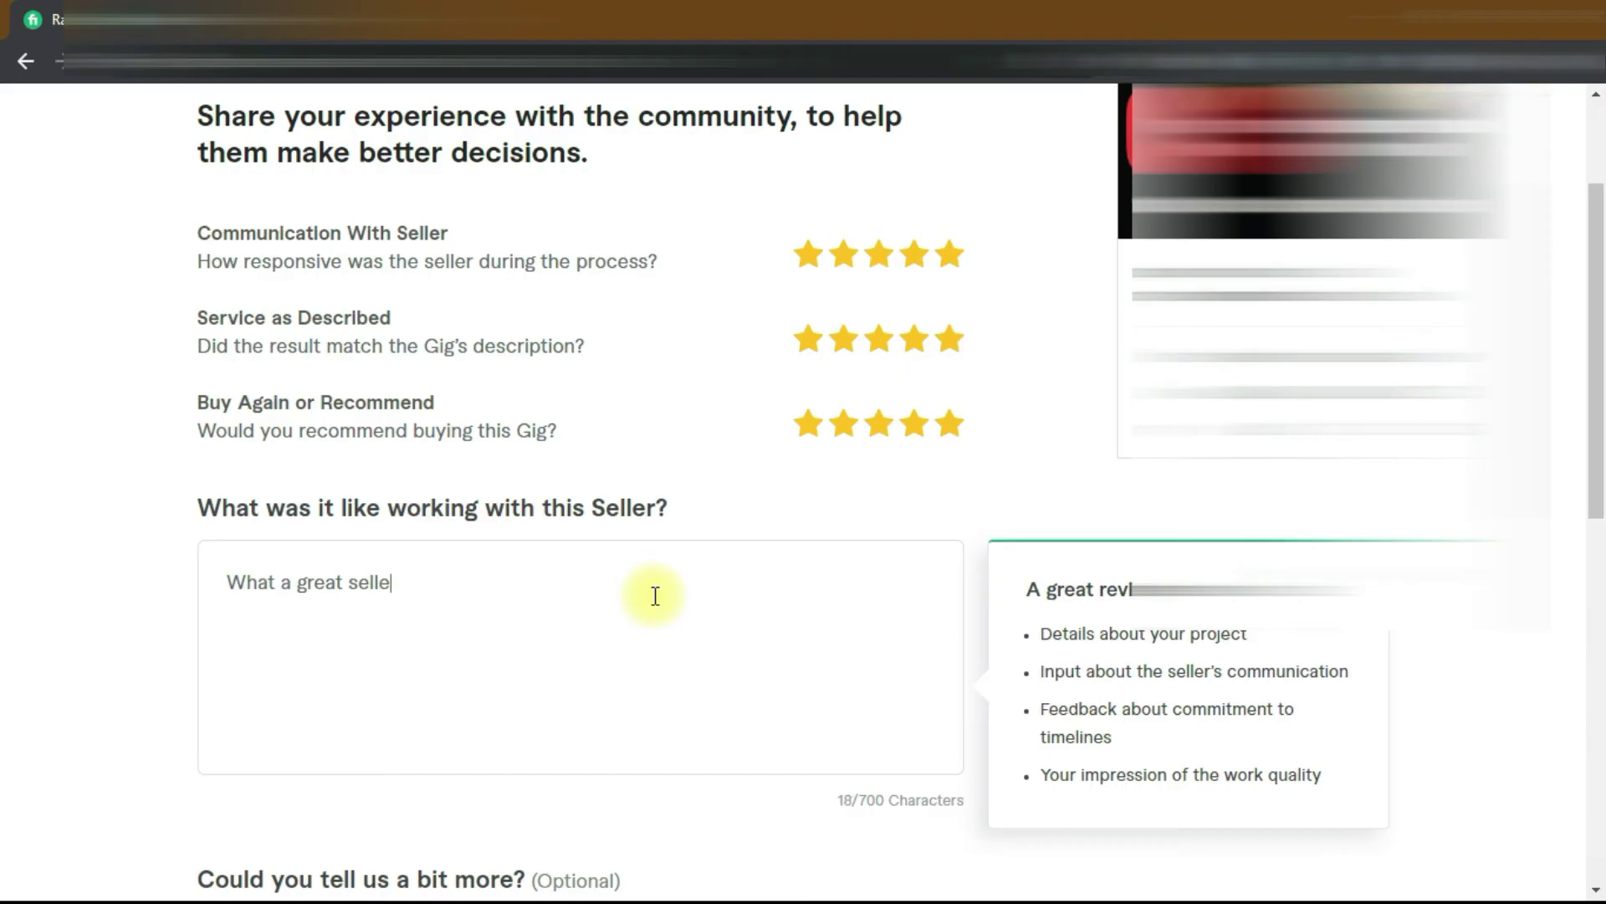
type("r goo")
type("d com")
key("BackSpace")
type("ommu")
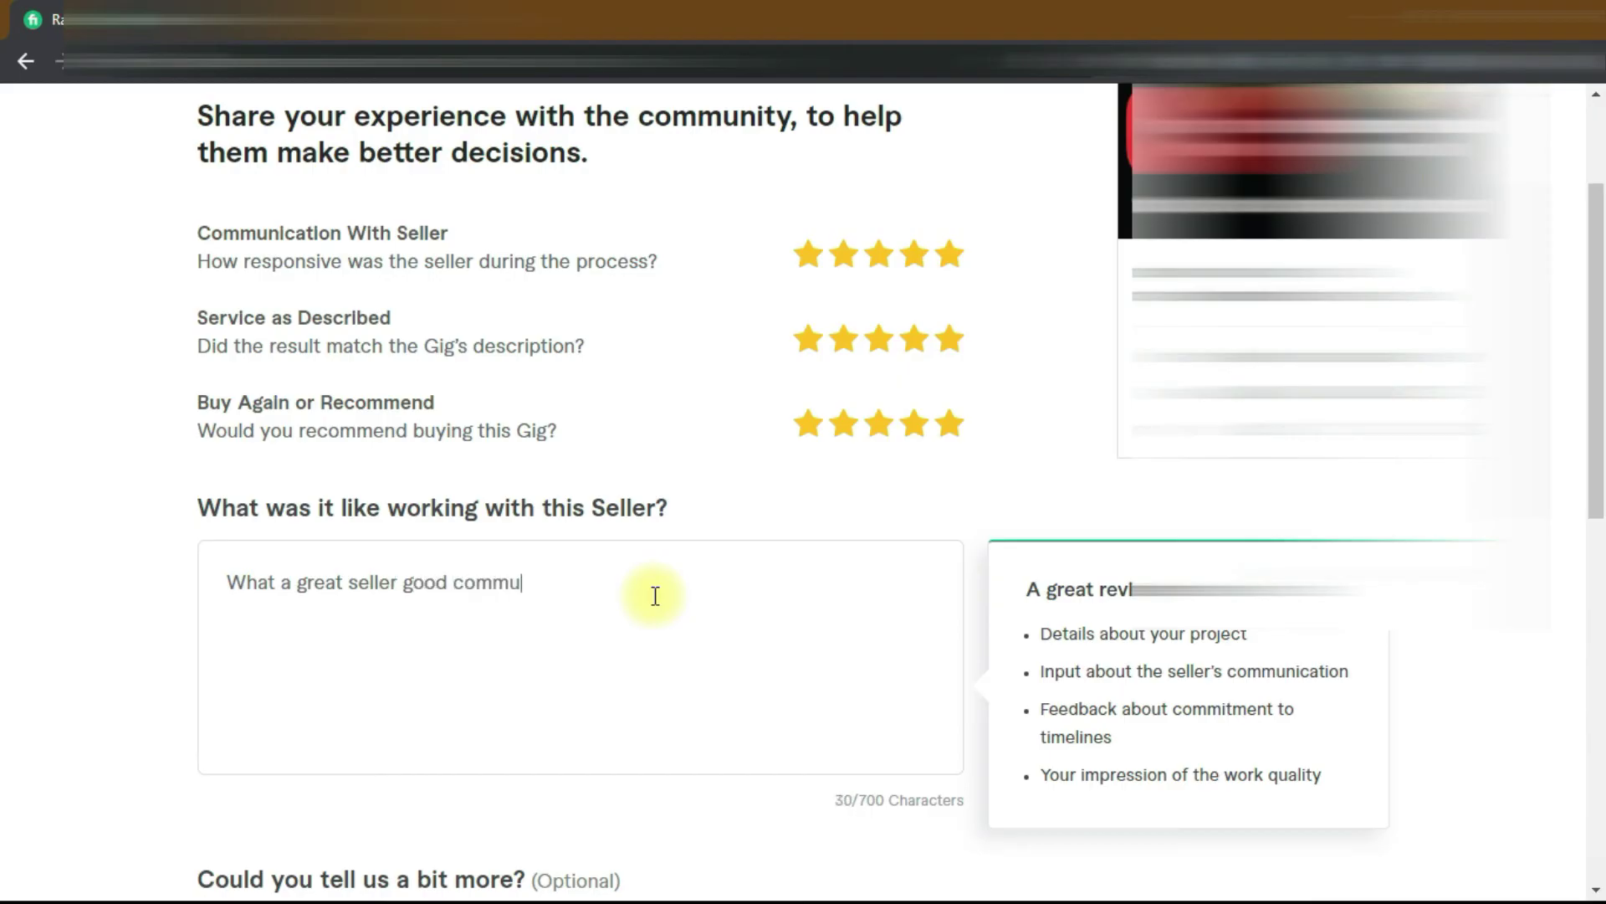
type("nication and ")
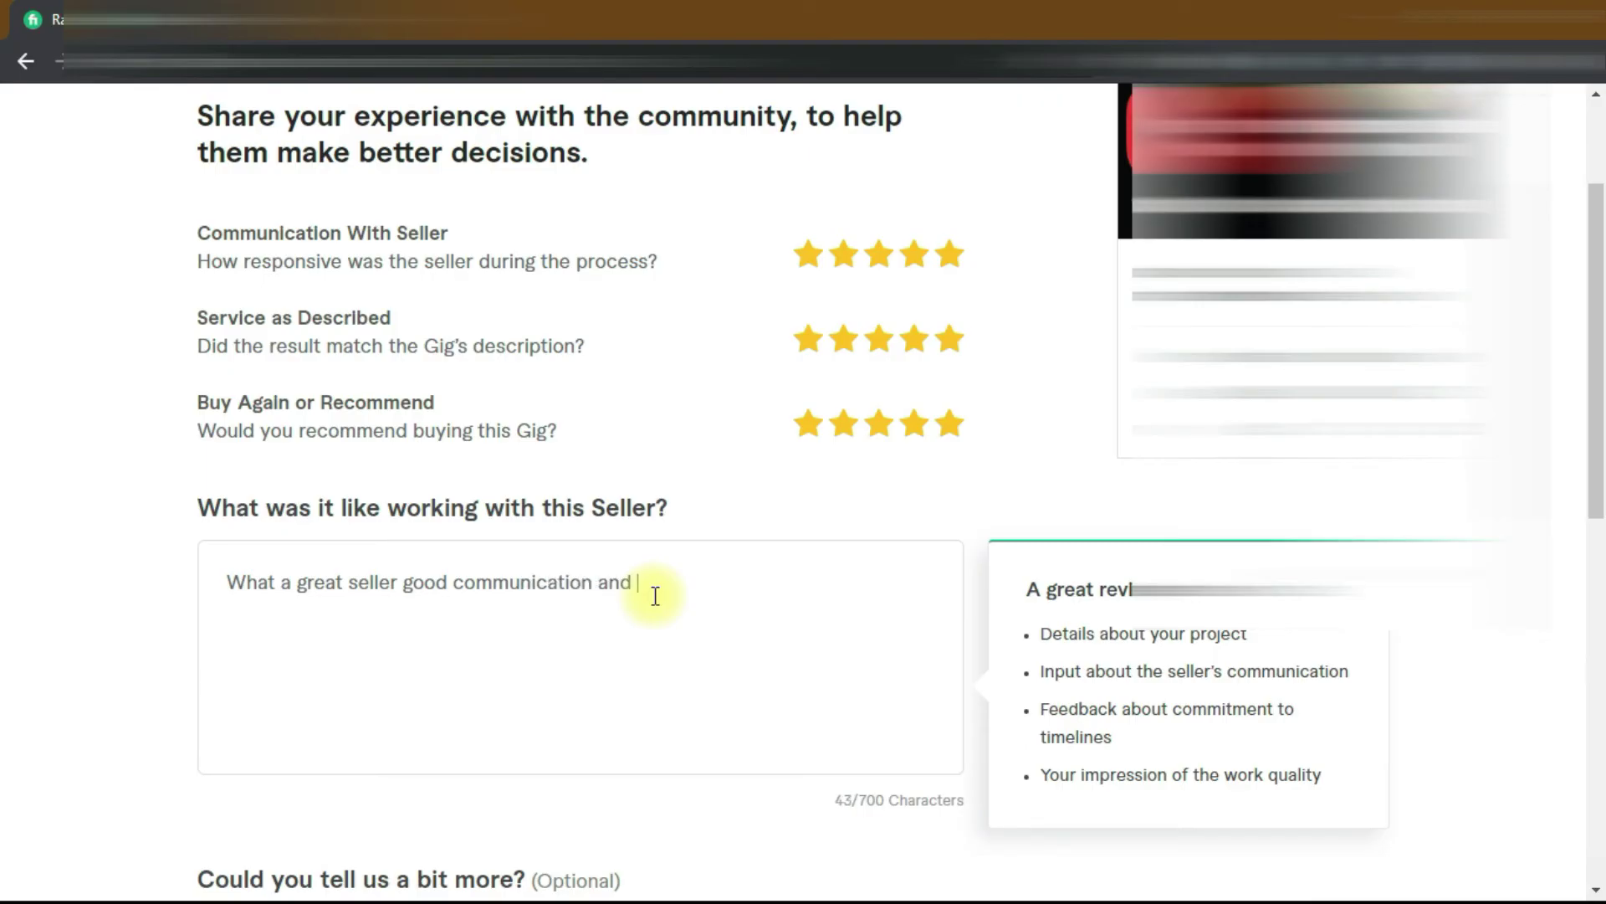
type("nice service!!!")
key("Return")
type("Definitely hire him agai")
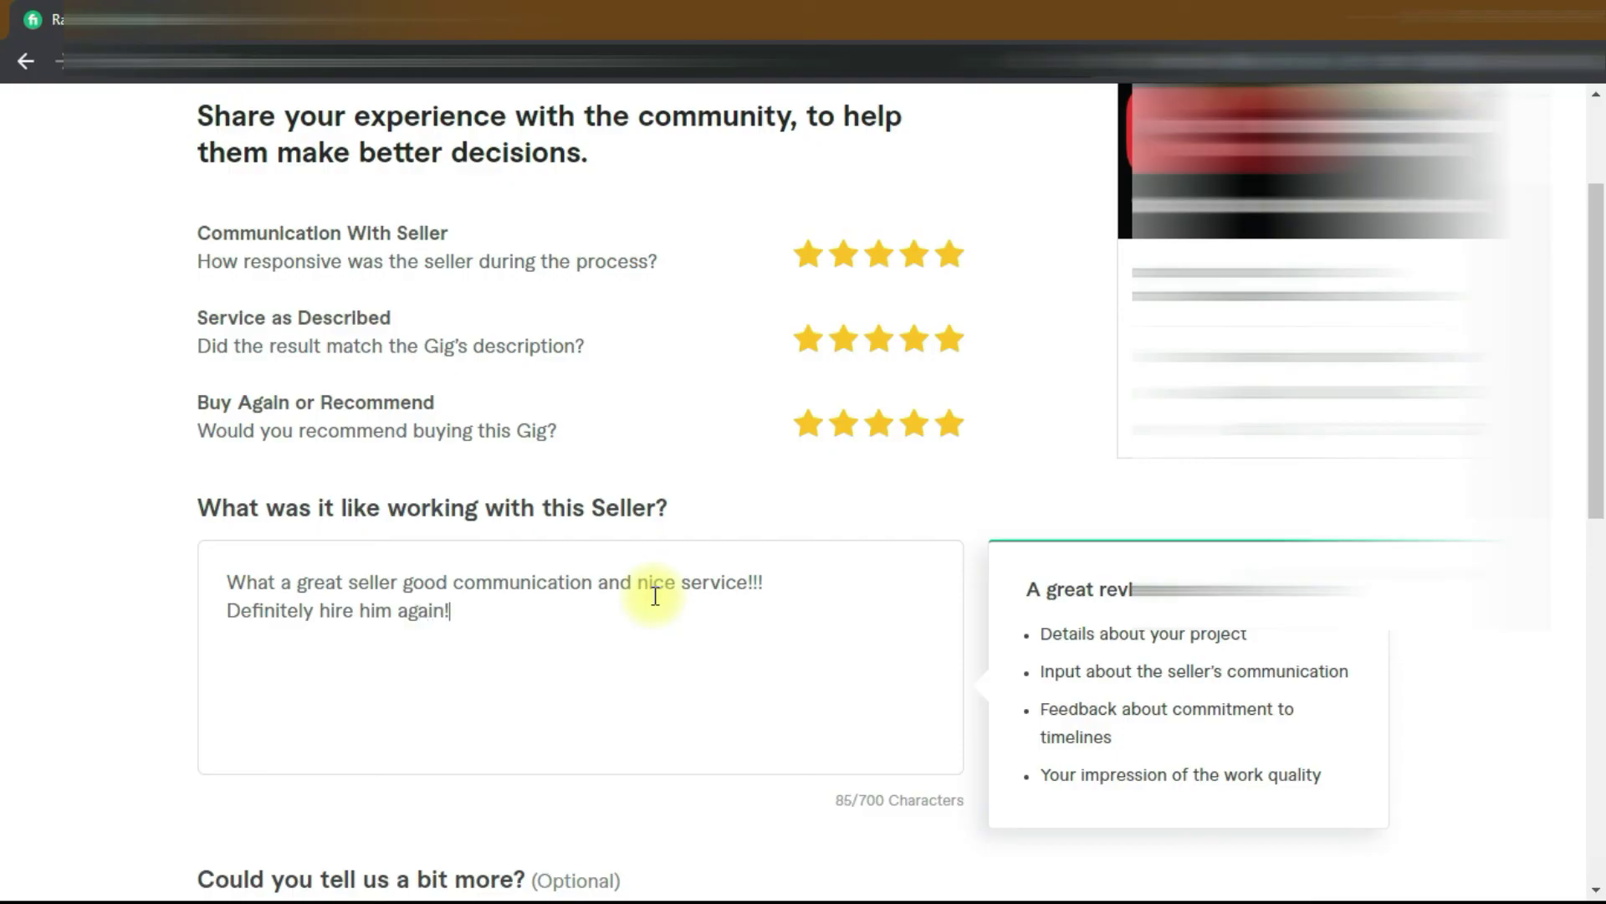
Send the feedback without showing the delivered work in the review
scroll(717, 698, "down", 10)
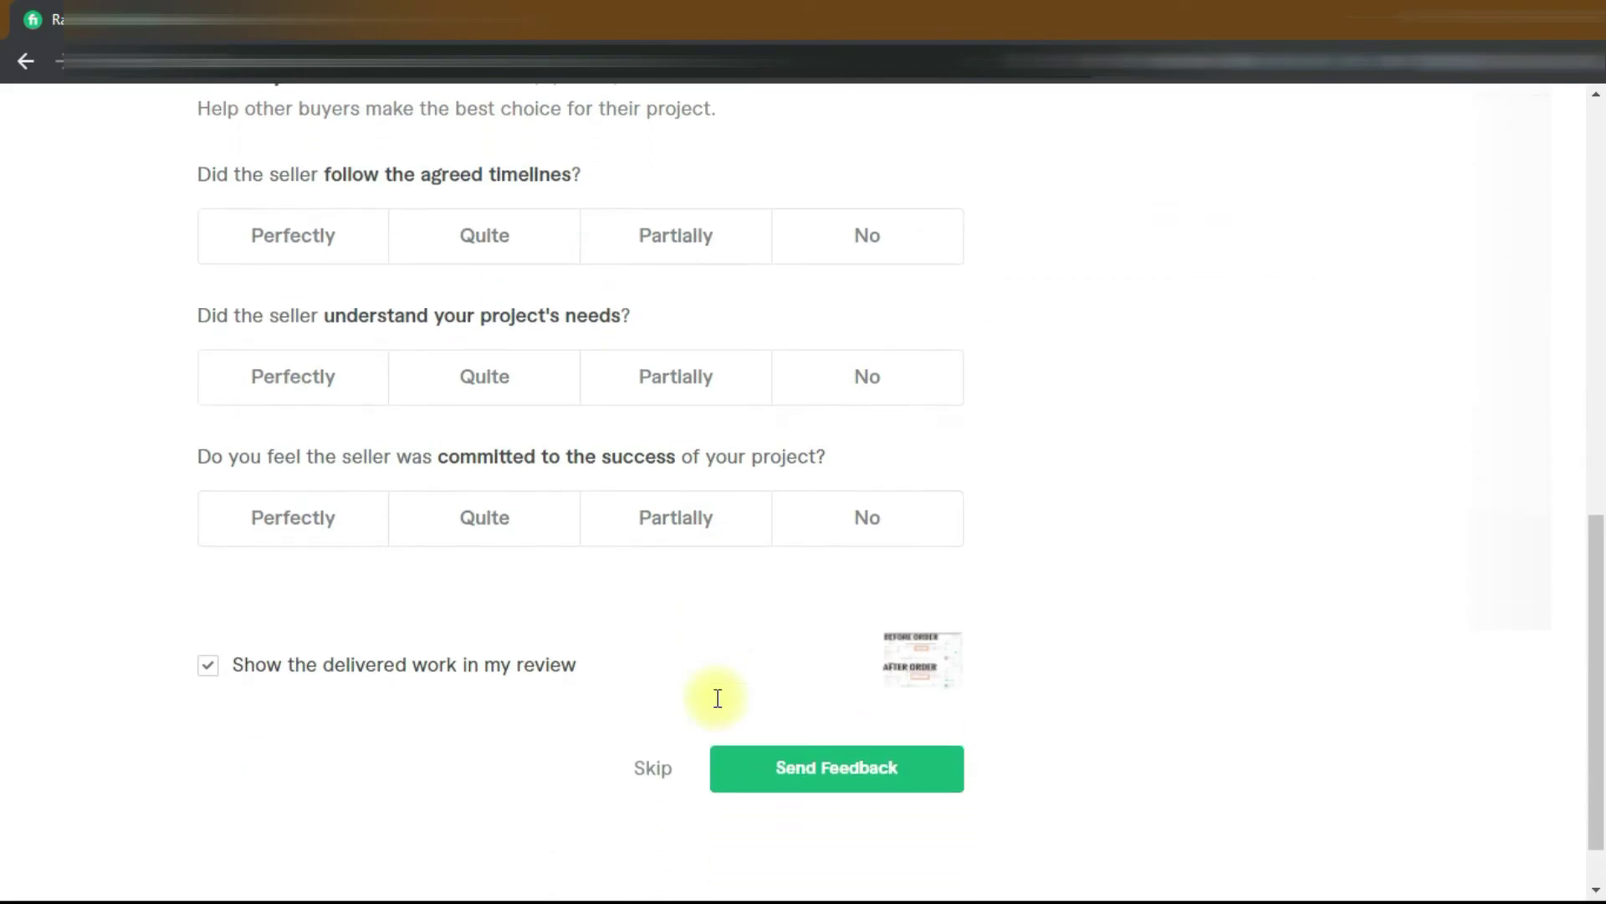
scroll(703, 703, "down", 1)
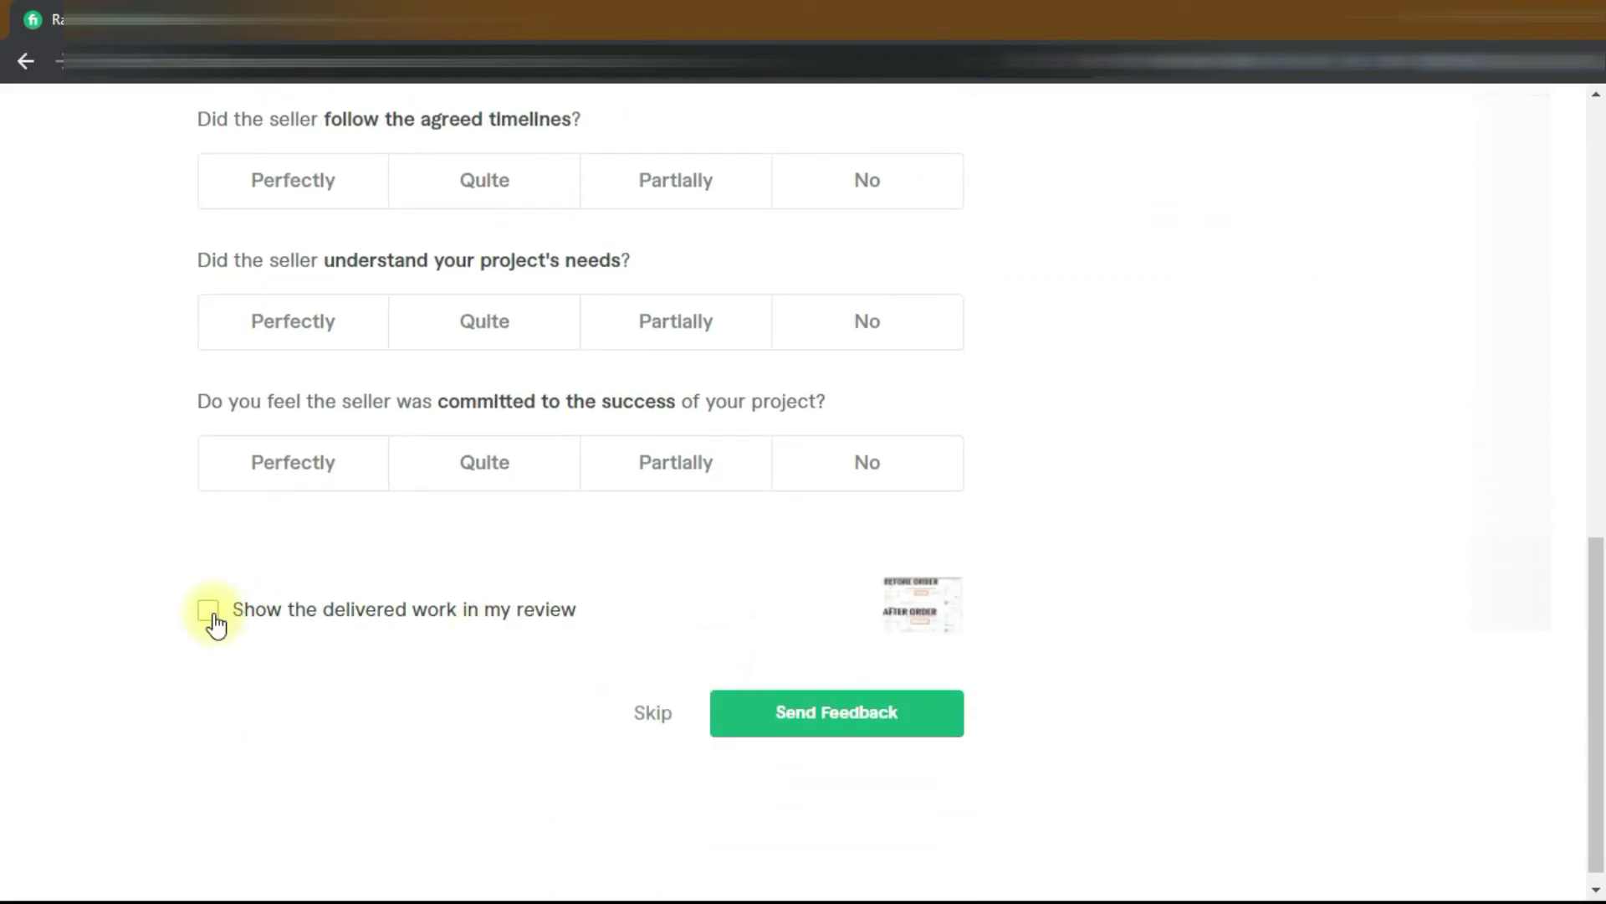
left_click(887, 723)
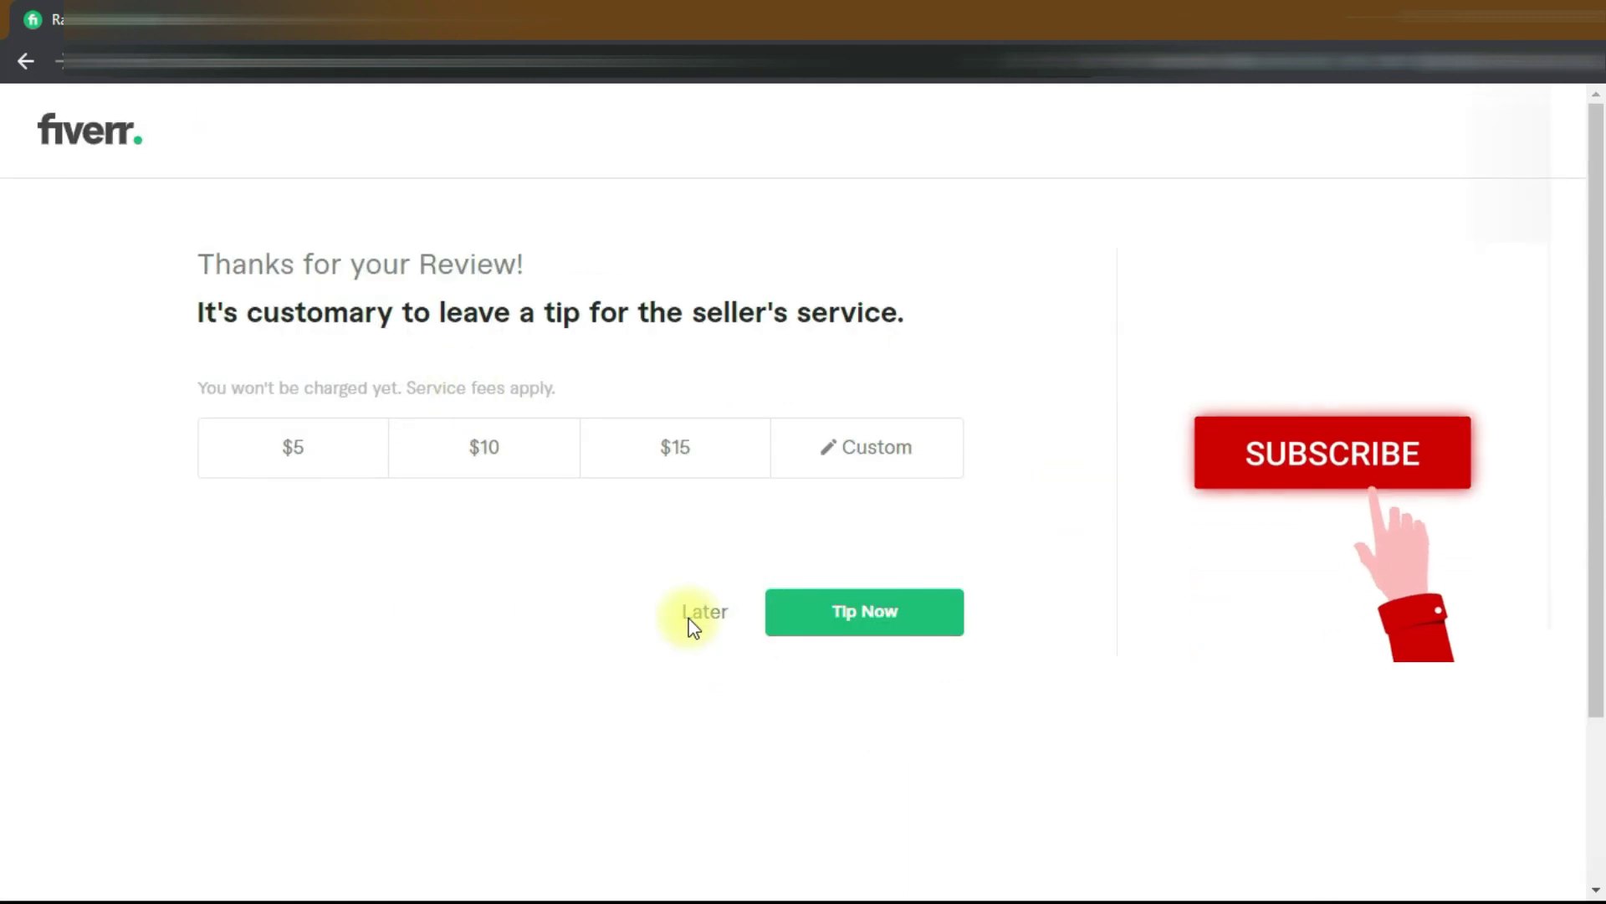
Decline the tip prompt with 'Later' and scroll down the completed order page toward the 5-star review
left_click(700, 612)
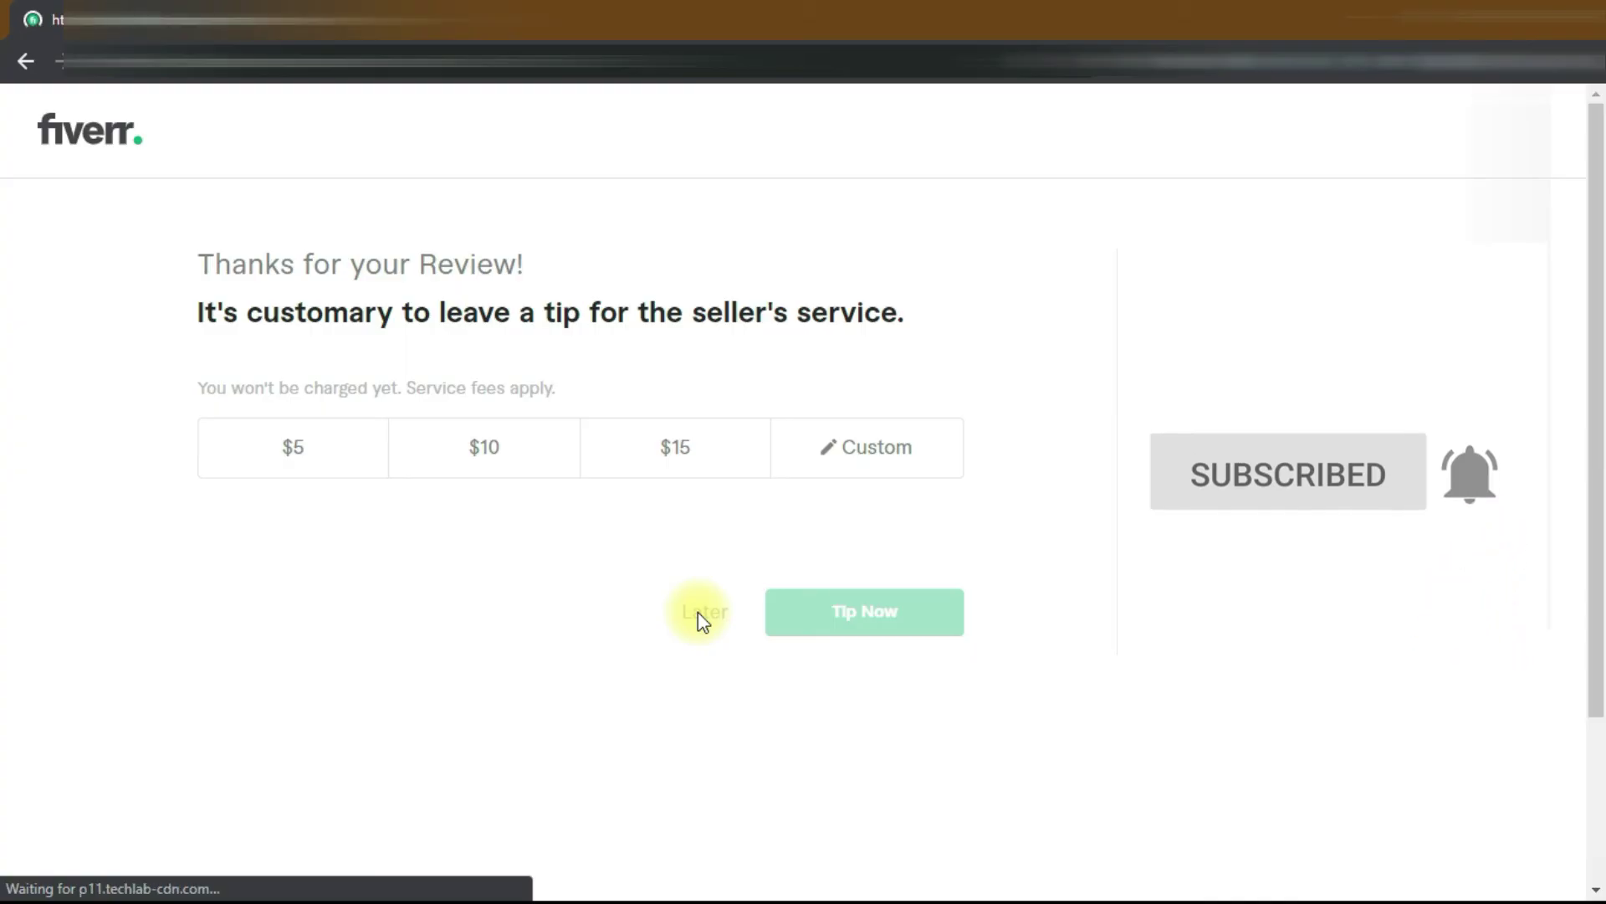
scroll(698, 611, "down", 12)
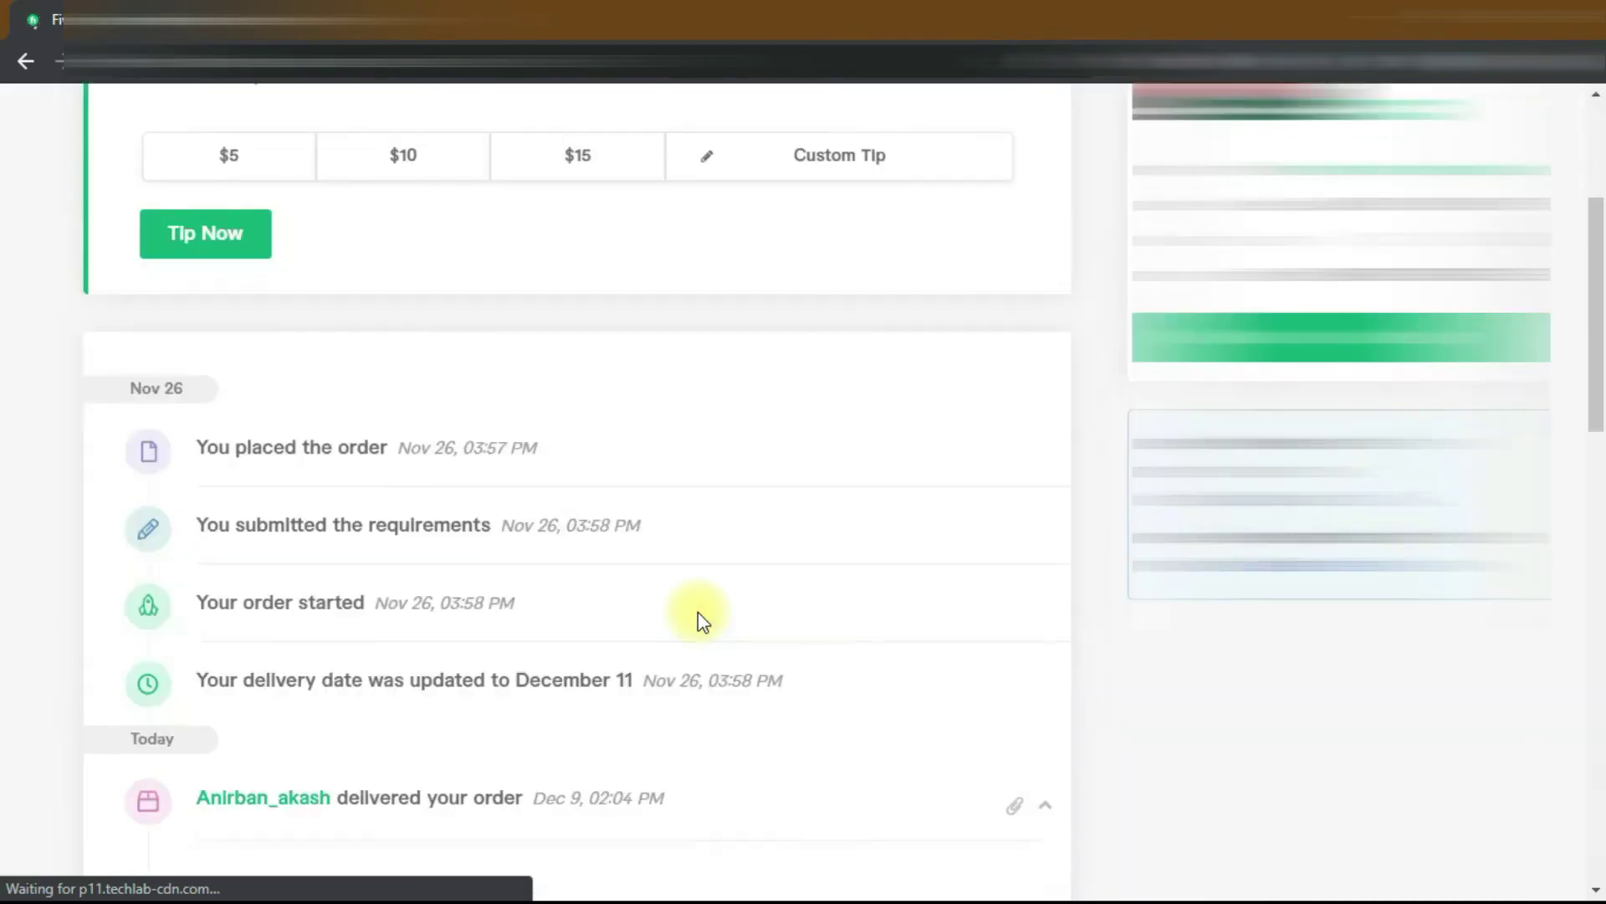